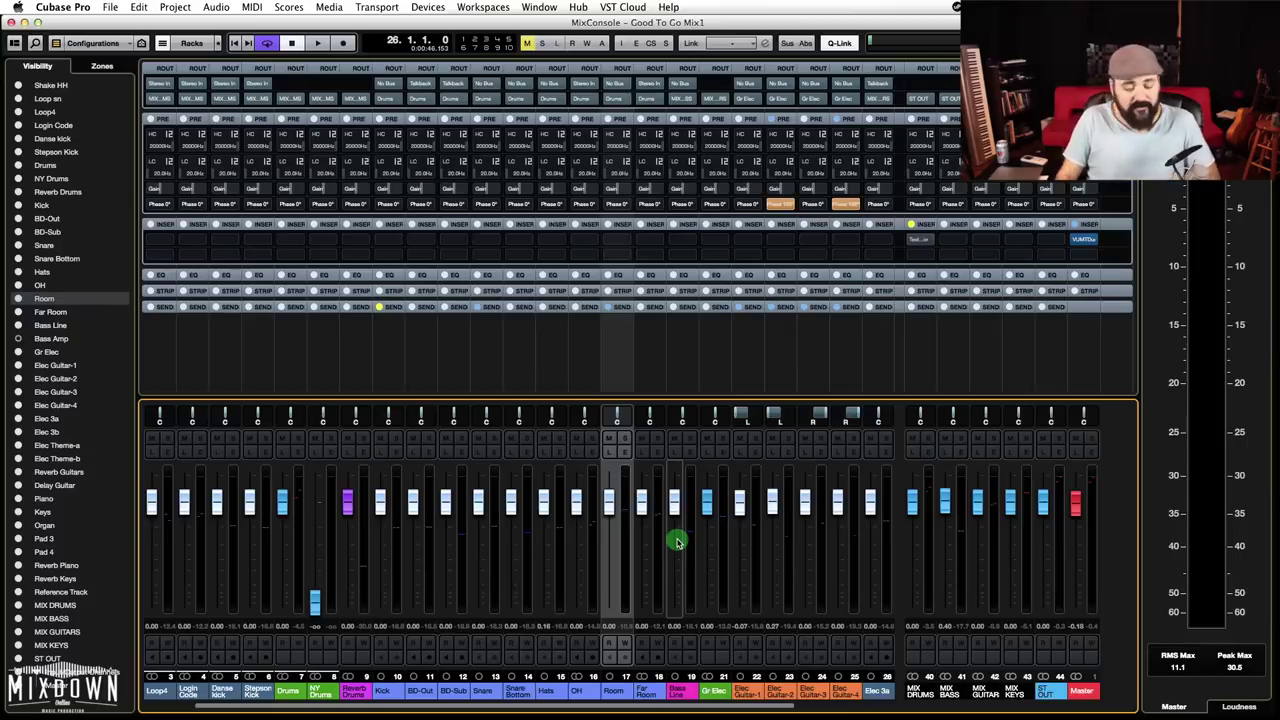
- Review the channel meter's colour ranges in the Metering Appearance preferences and accept the dialog
left_click(48, 8)
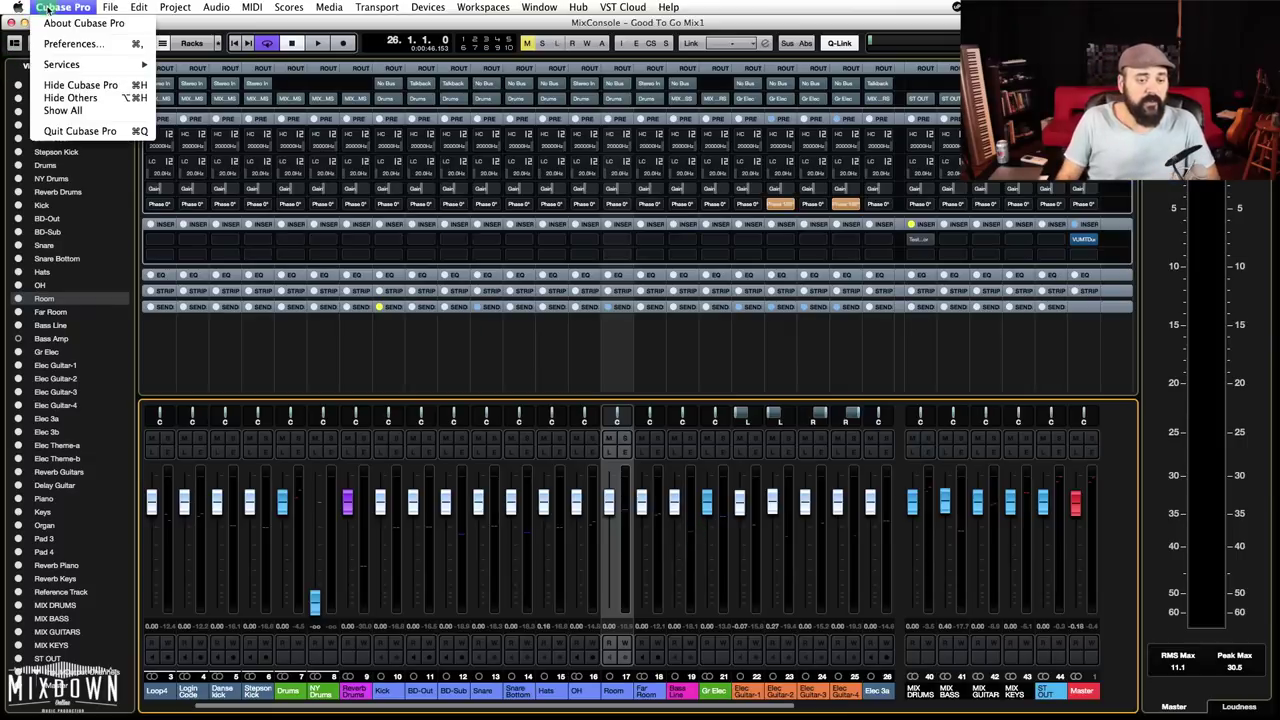
left_click(62, 44)
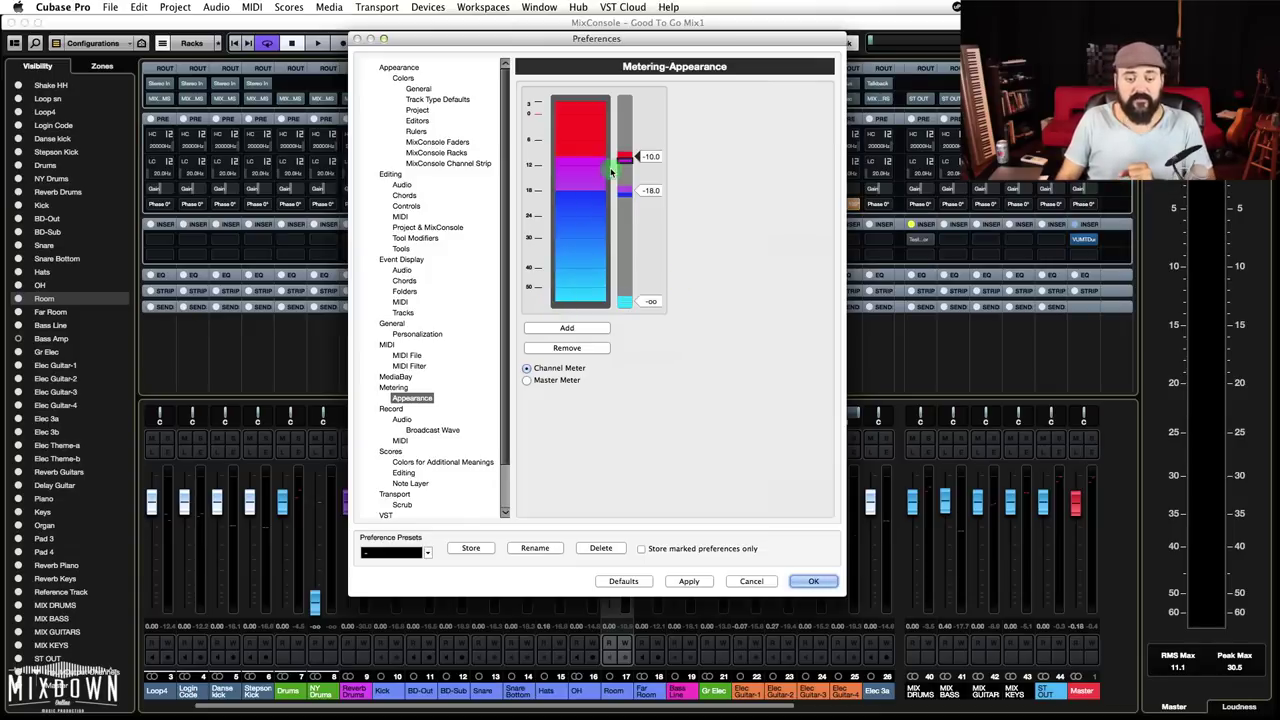
left_click(702, 261)
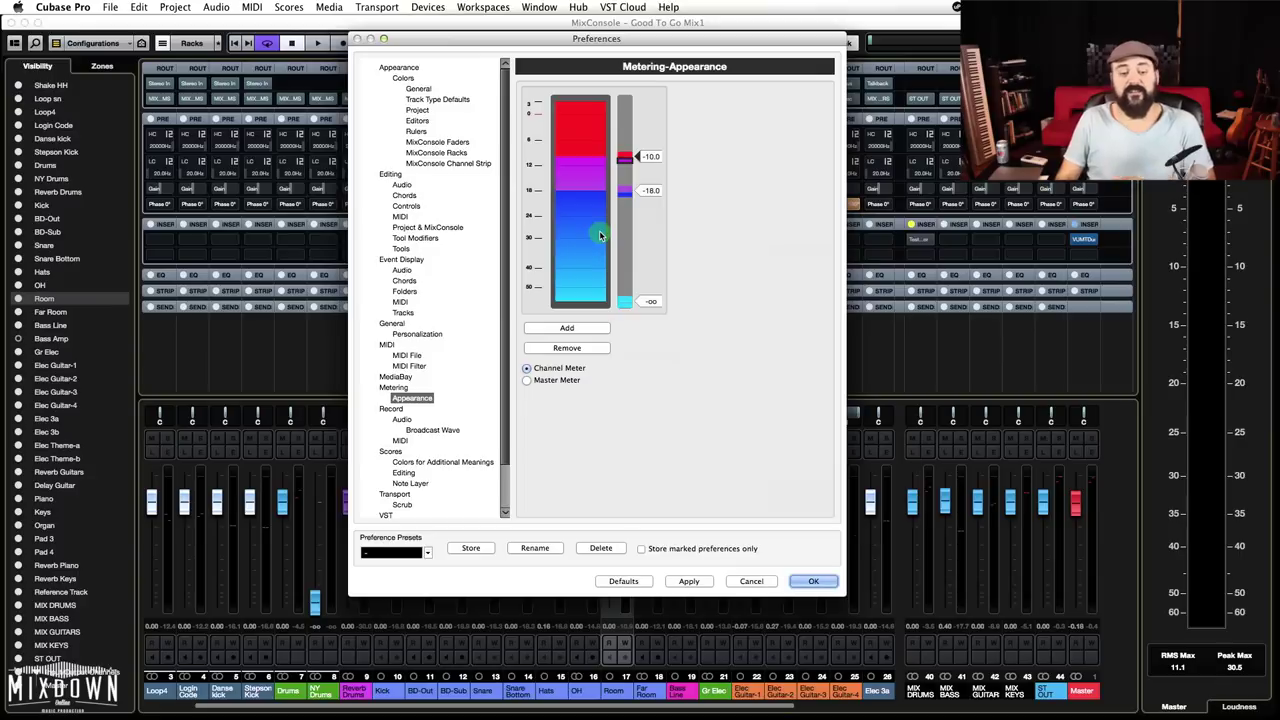
mouse_move(616, 213)
left_mouse_down()
mouse_move(651, 209)
mouse_move(603, 208)
left_mouse_up()
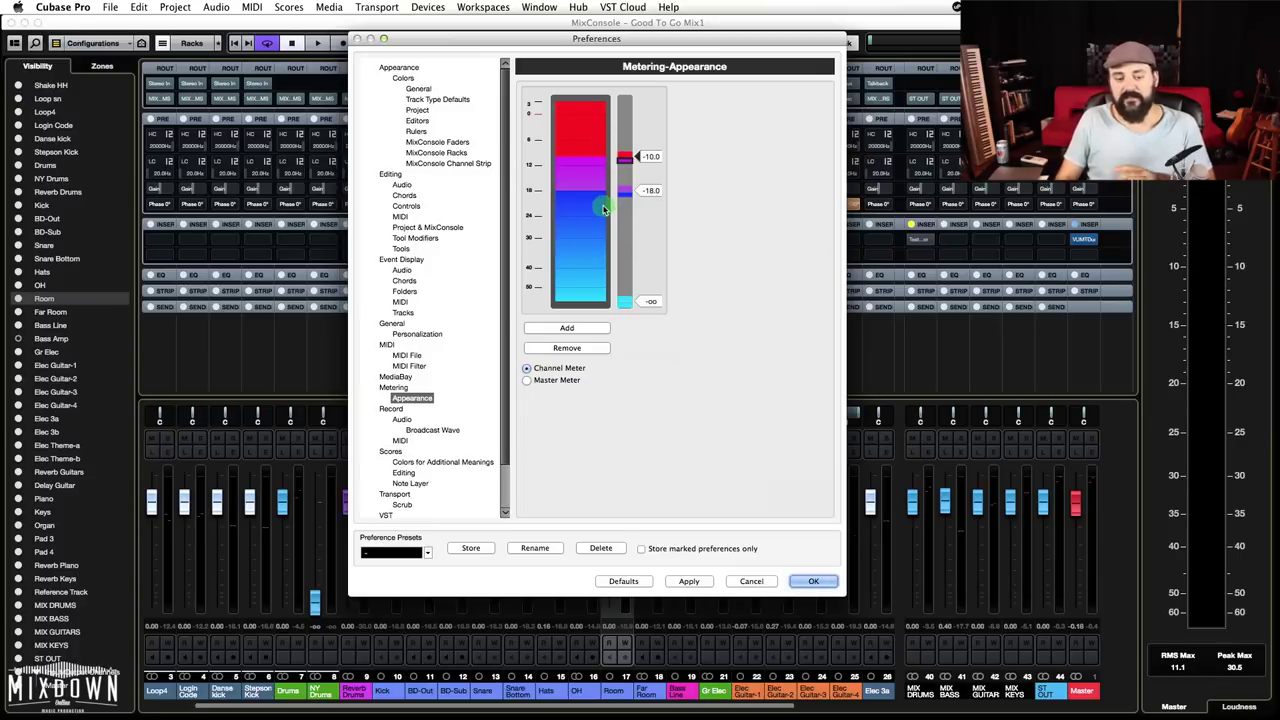
left_click(640, 210)
left_click(647, 237)
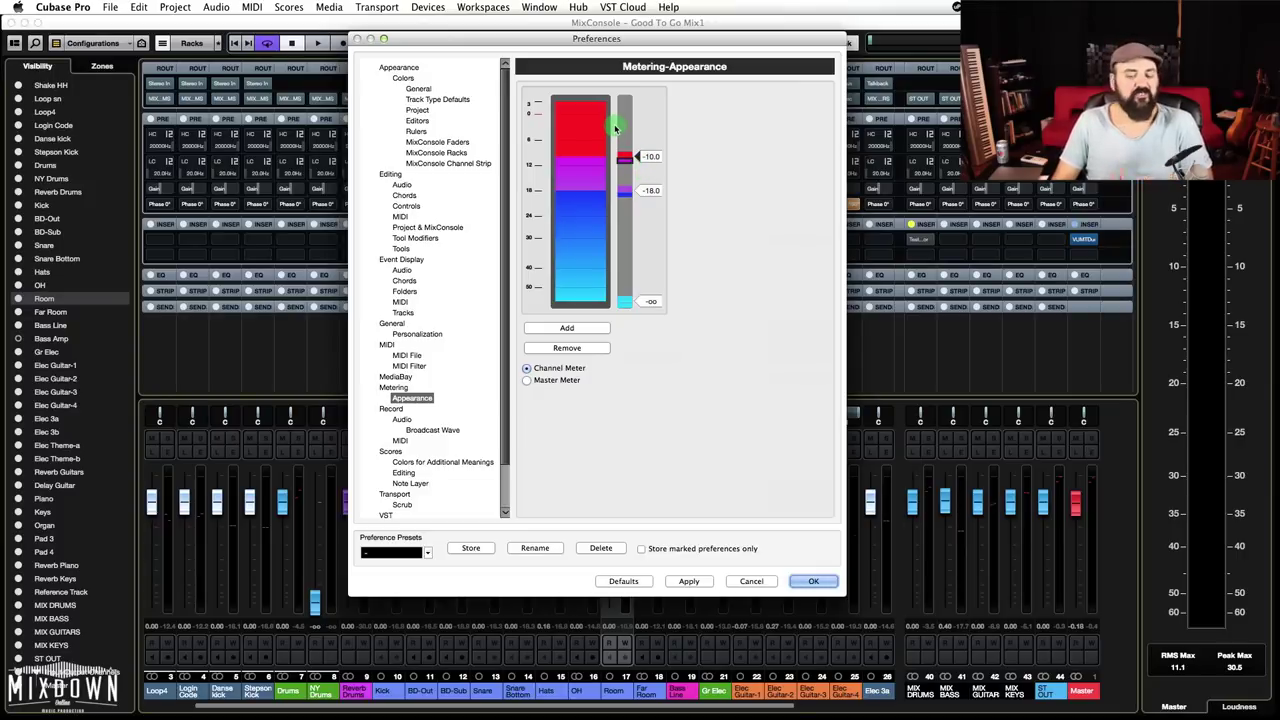
left_click(820, 582)
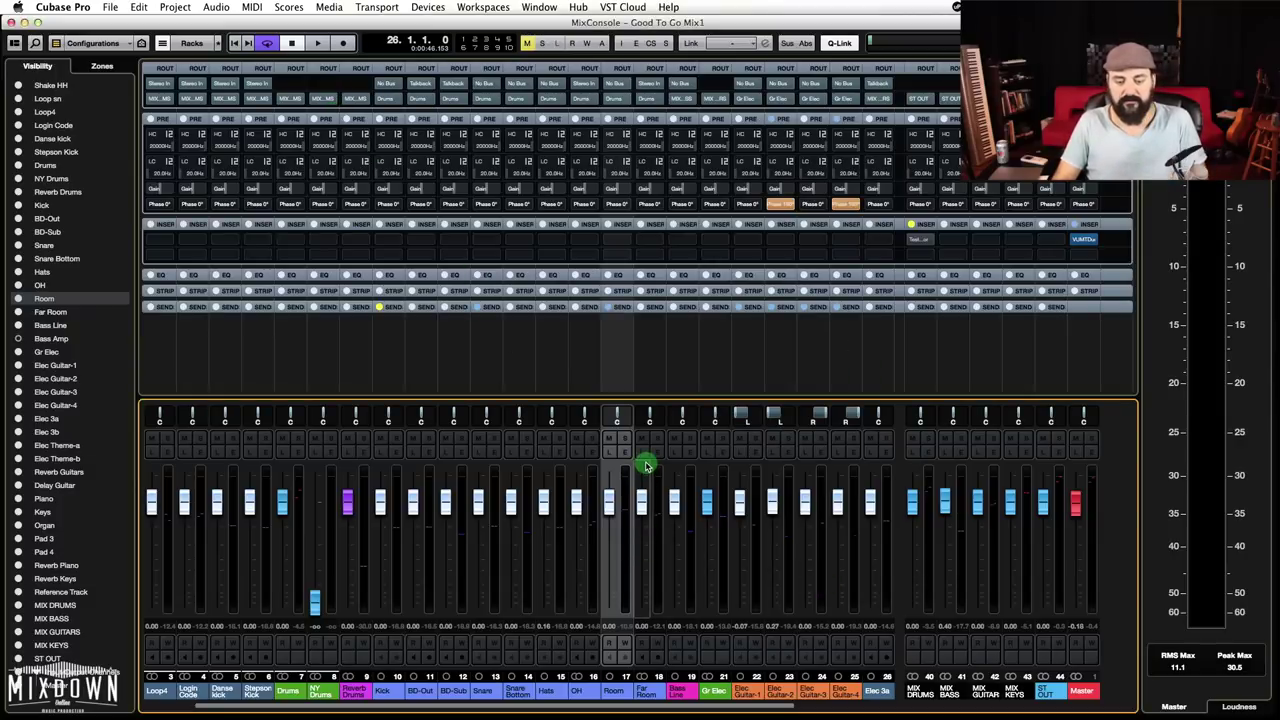
- Play the mix and inspect the channel meters across the whole mixer, stopping playback when done
key("space")
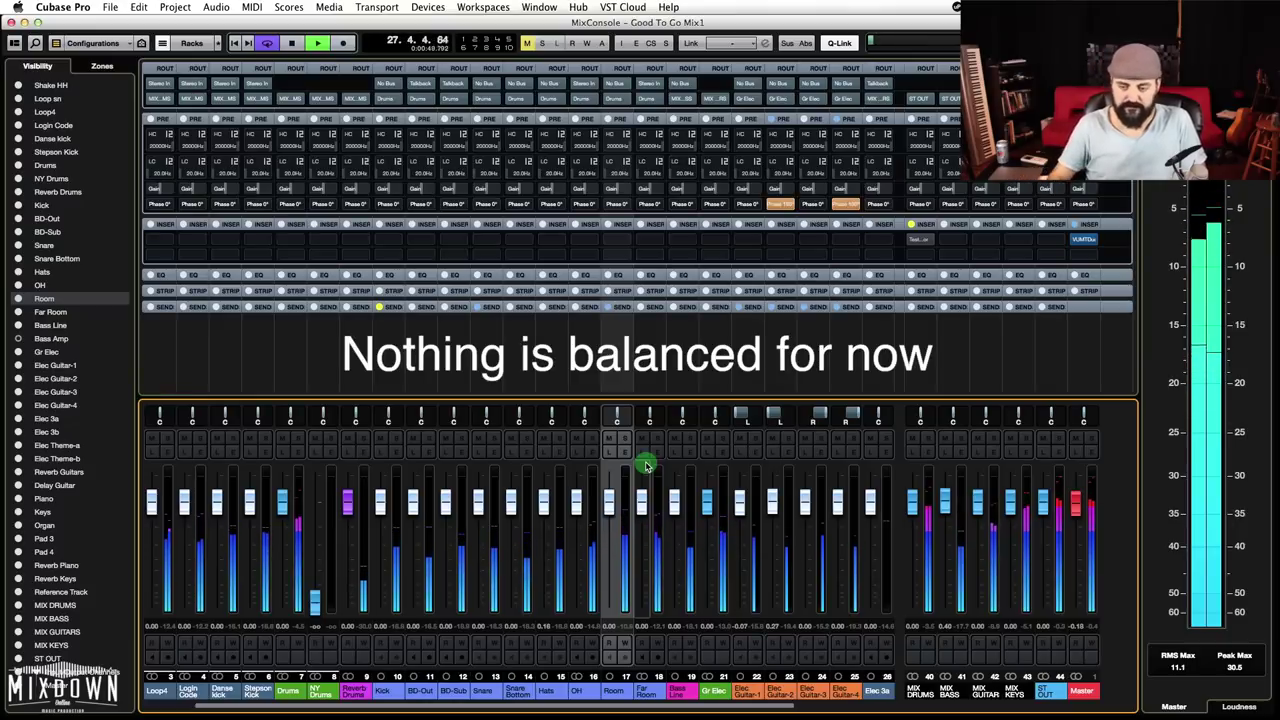
scroll(497, 572, "left", 2)
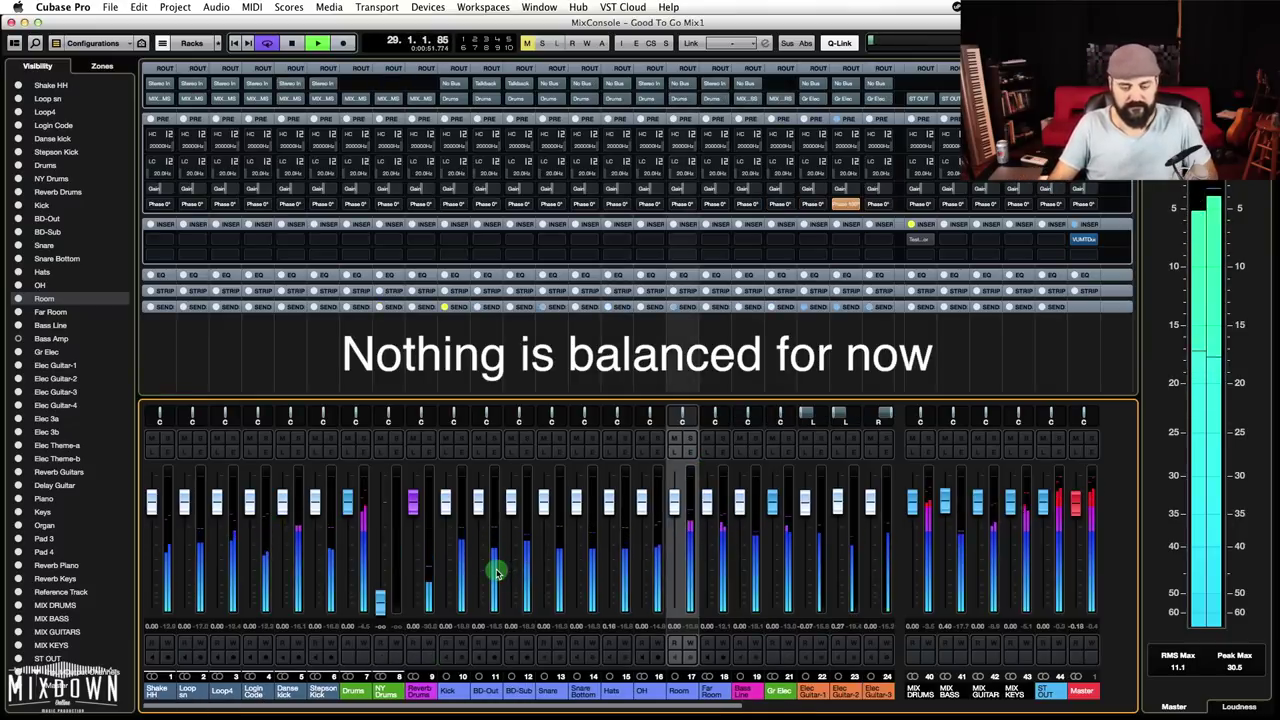
scroll(497, 572, "right", 15)
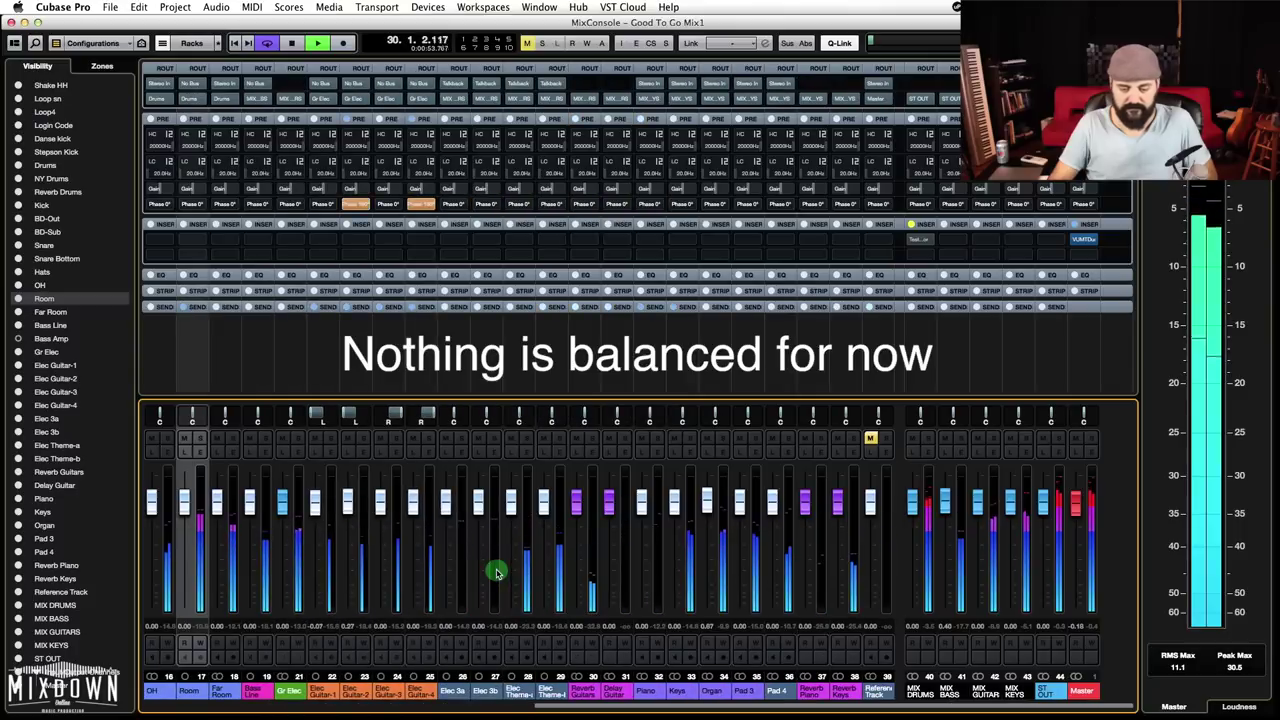
scroll(497, 572, "left", 11)
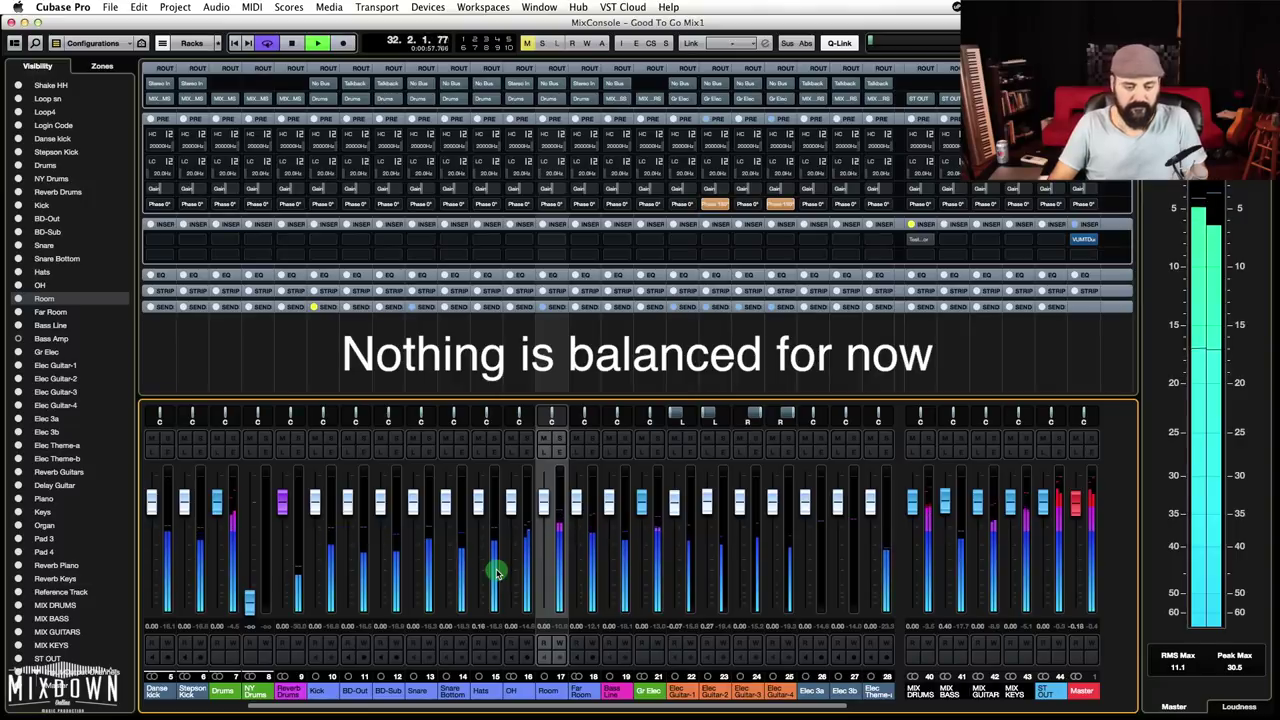
key("space")
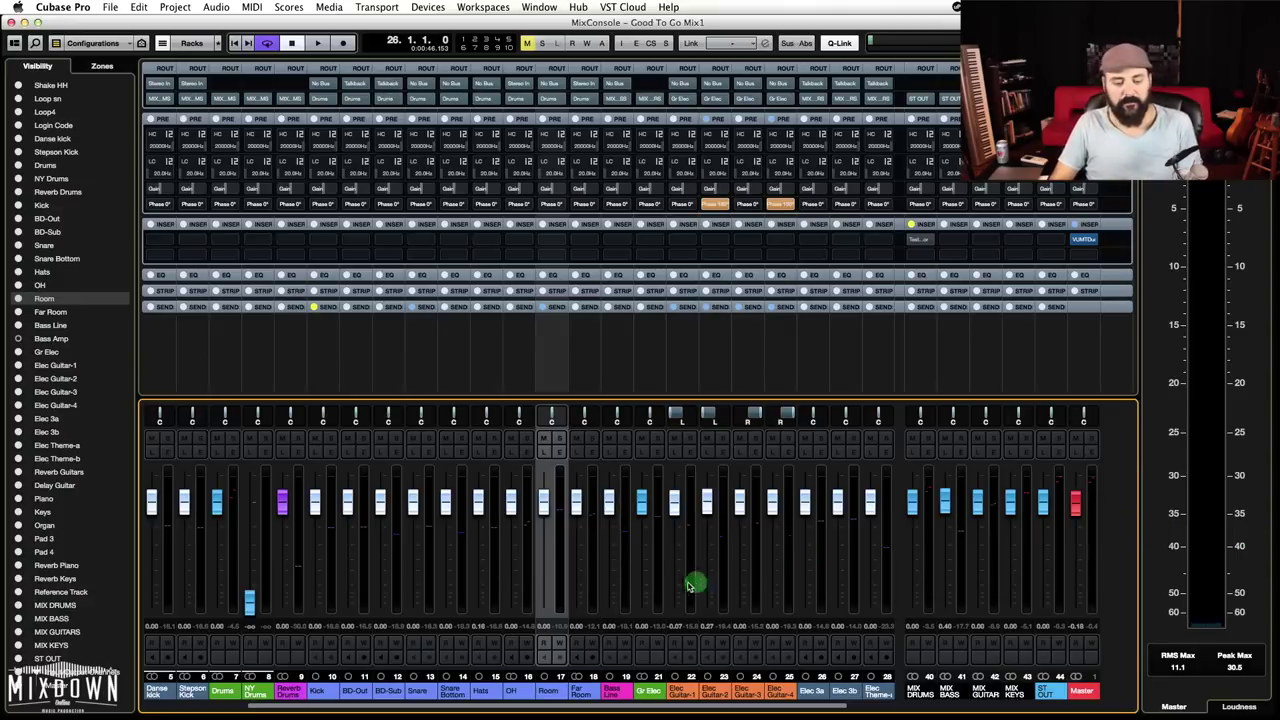
- Play the mix again, resetting the Master channel's peak reading, and check the levels of the Master and remaining channels
key("space")
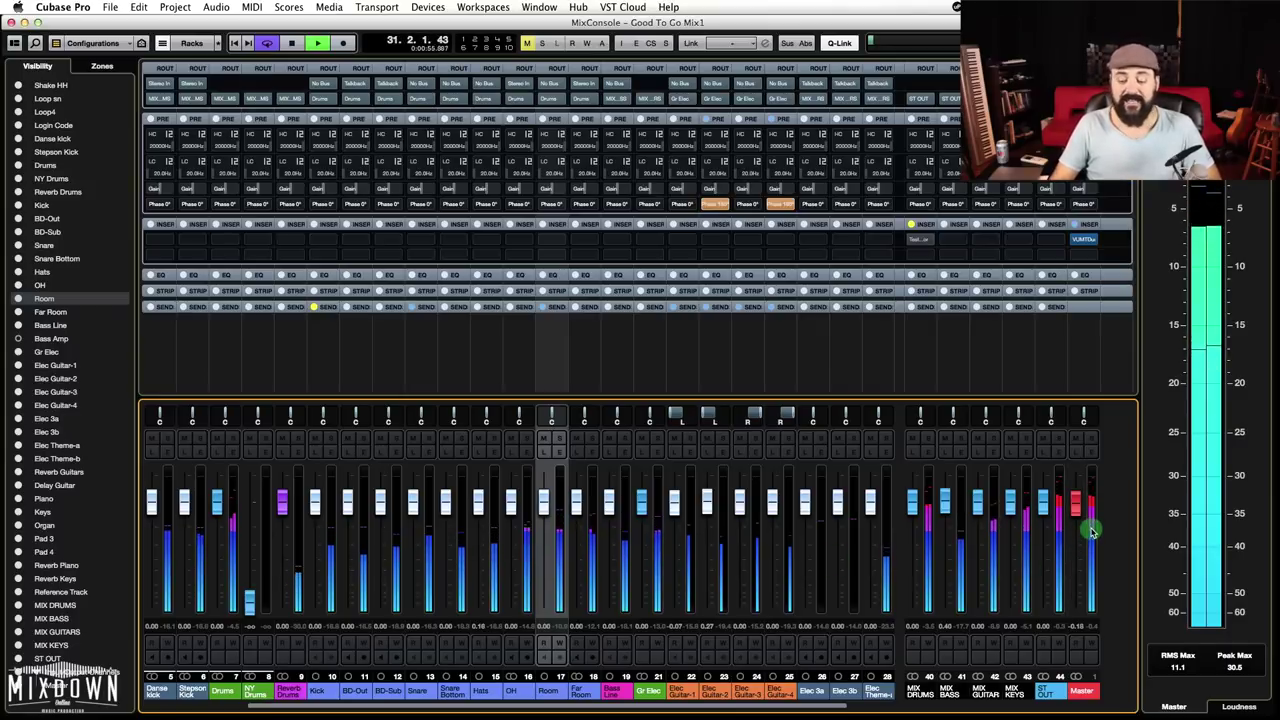
left_click(1098, 620)
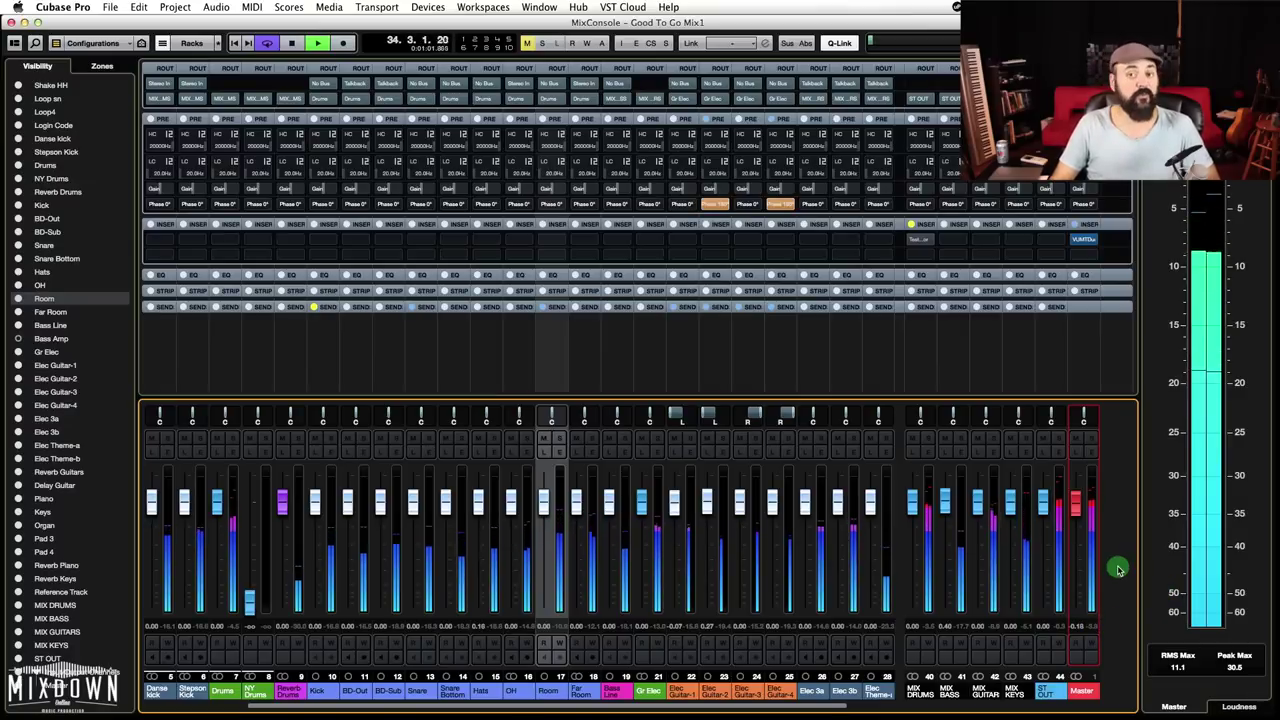
key("space")
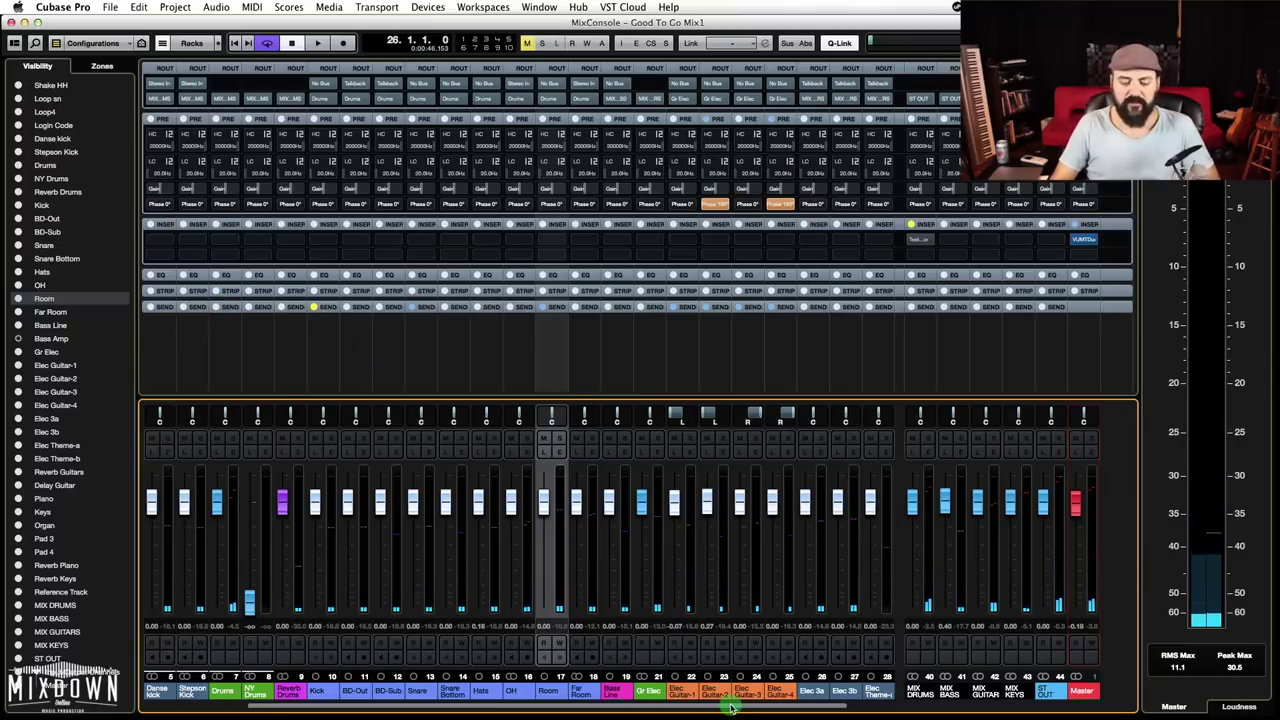
left_click_drag(716, 706, 545, 712)
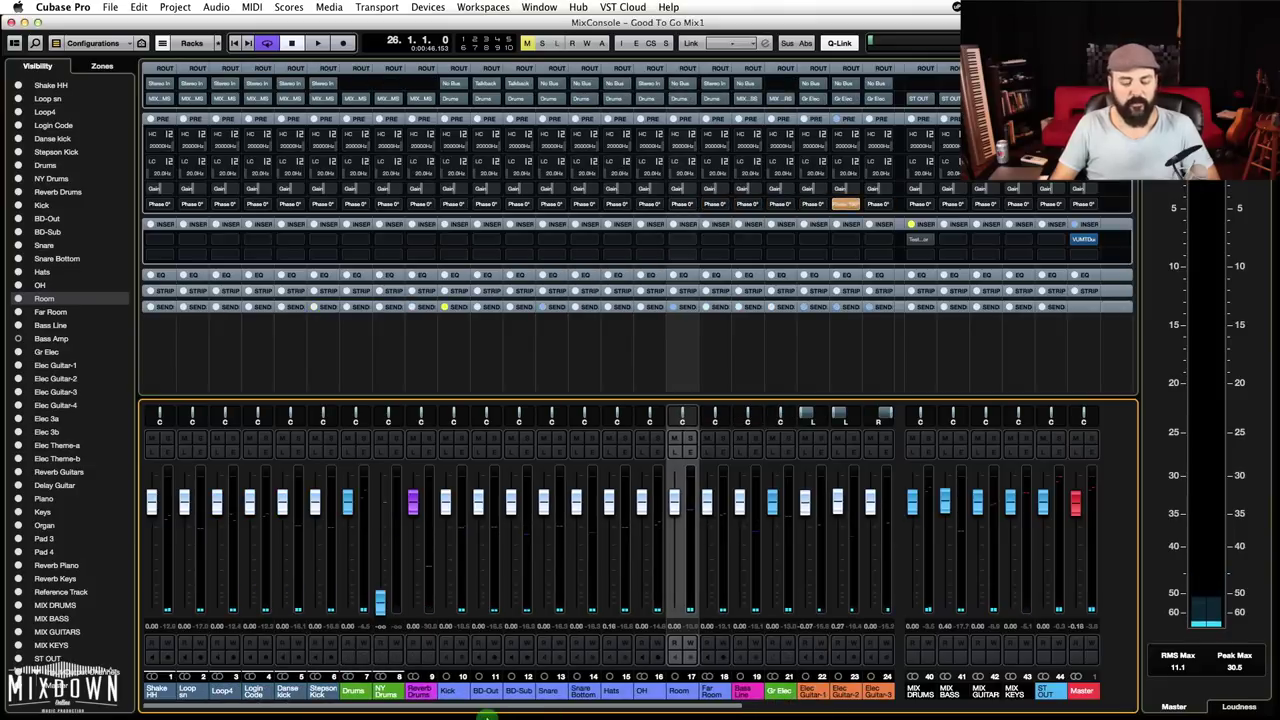
left_click_drag(484, 708, 520, 714)
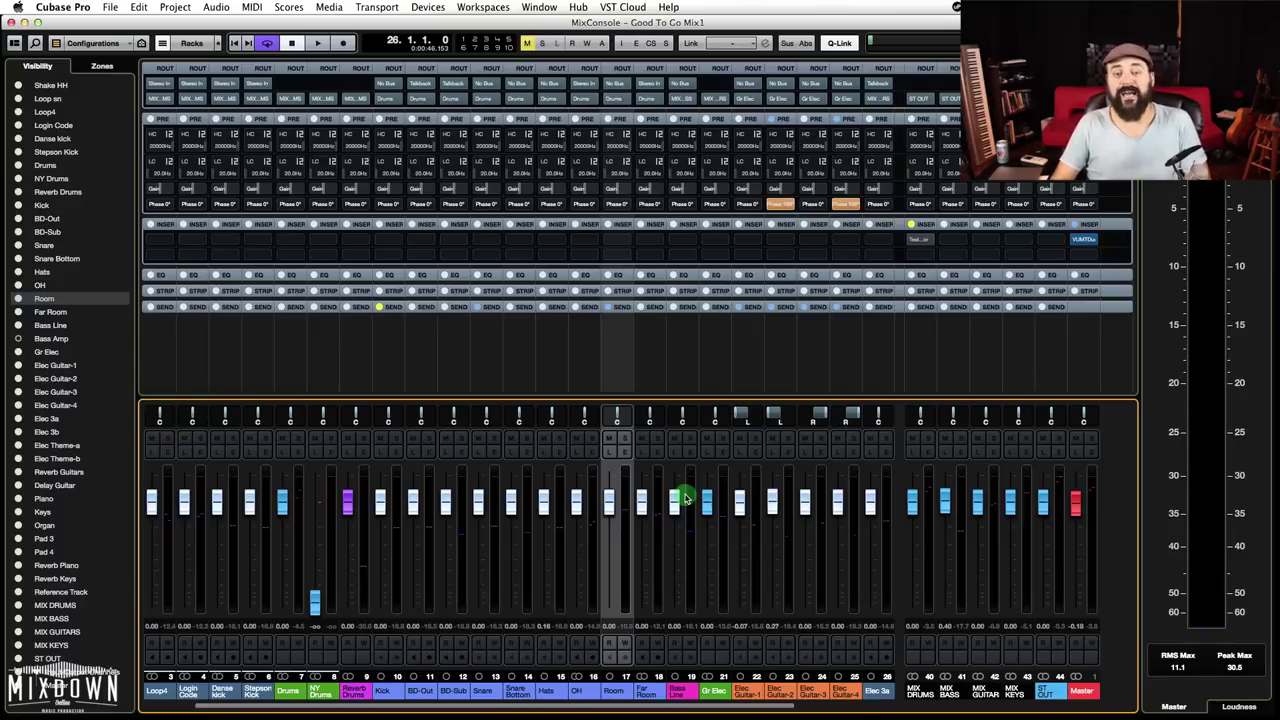
key("space")
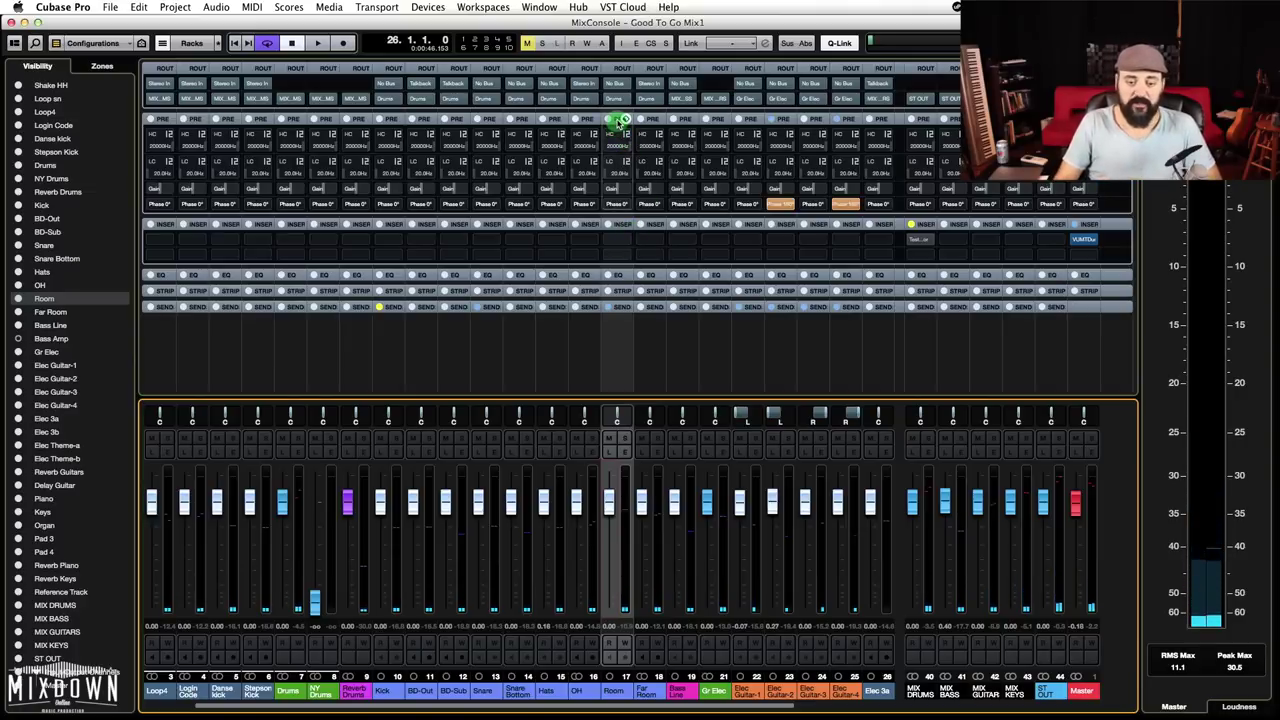
- Collapse the Pre rack, check the Pre (Filters/Gain/Phase) entry in the rack list, and expand the rack again
left_click(617, 121)
left_click(617, 121)
left_click(617, 121)
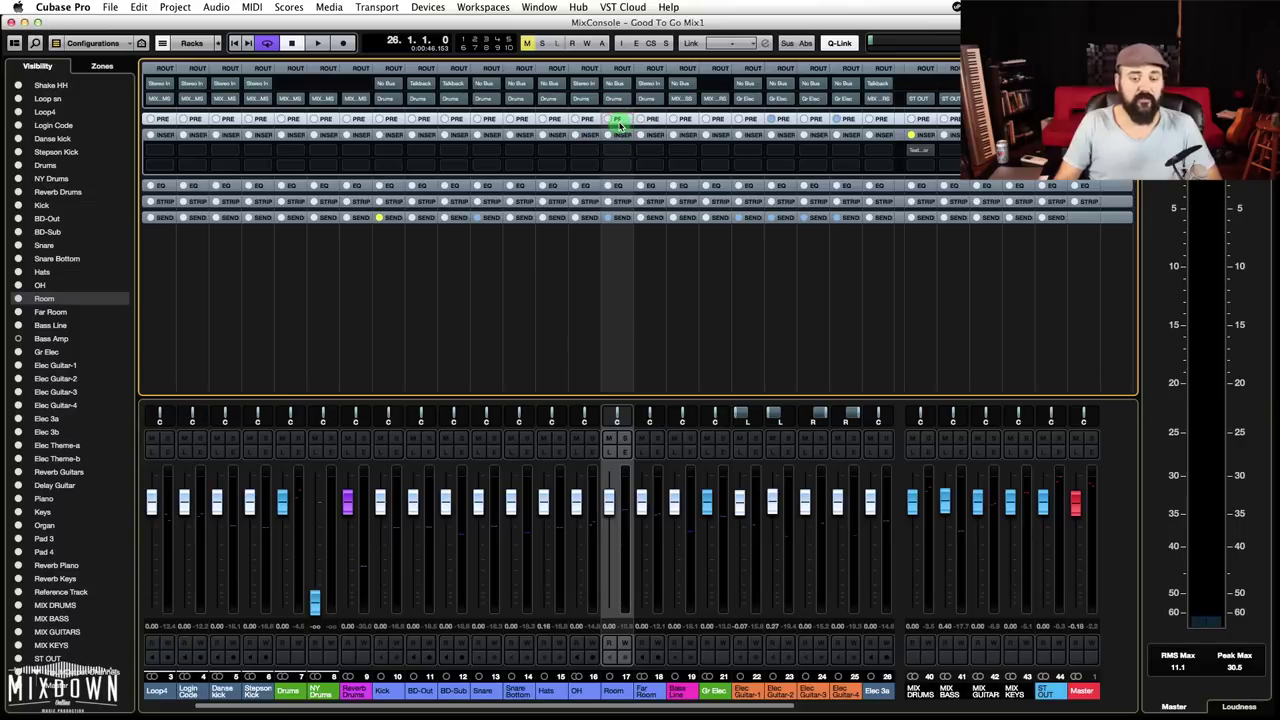
left_click(192, 43)
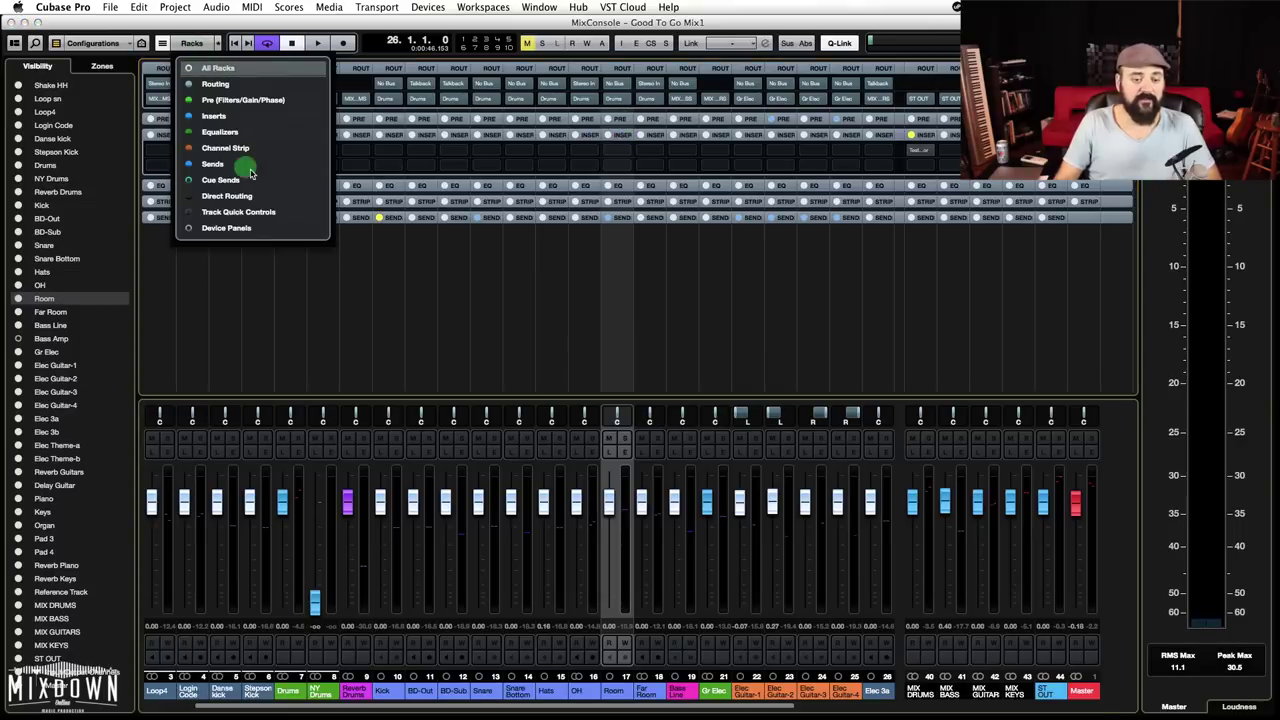
left_click(192, 101)
left_click(192, 101)
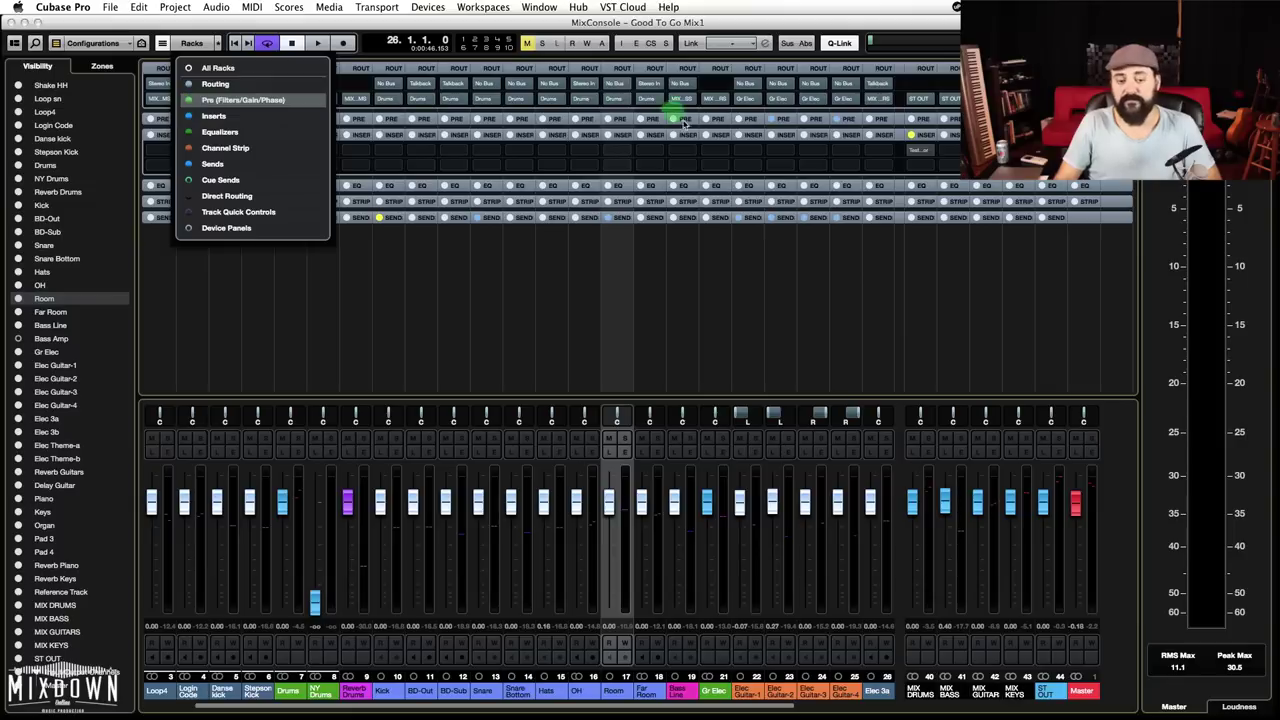
left_click(619, 121)
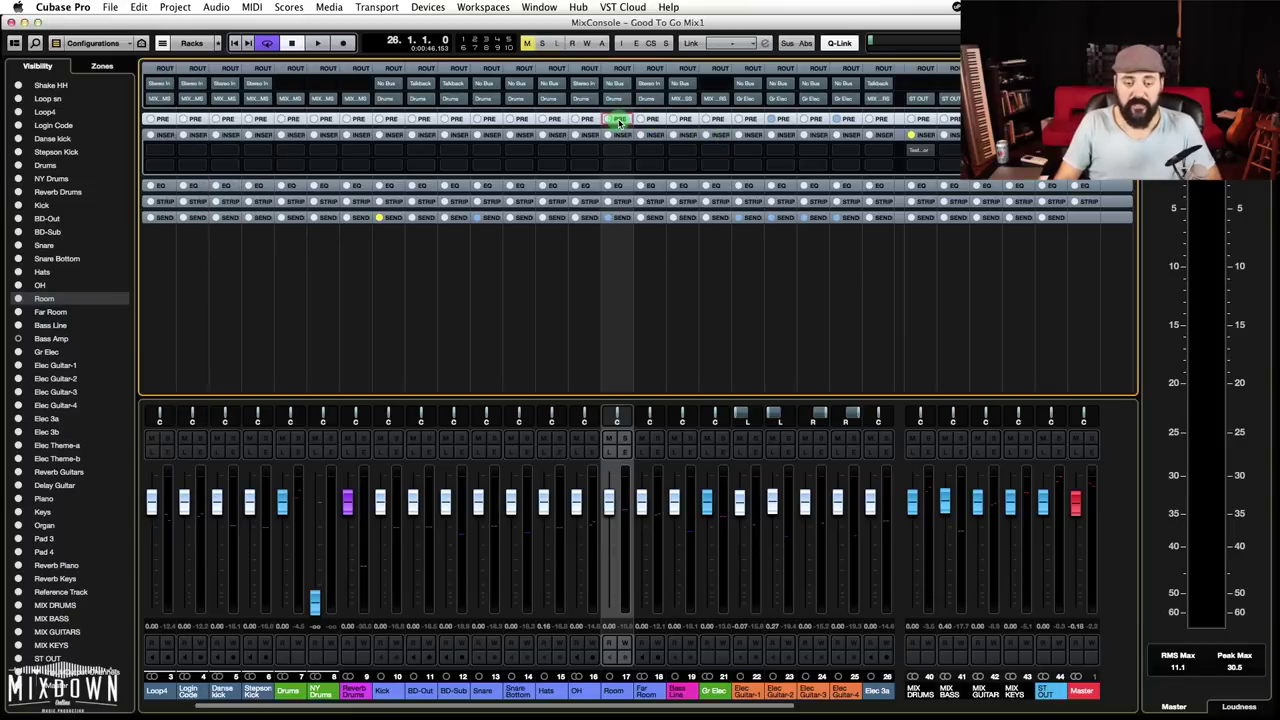
left_click(619, 121)
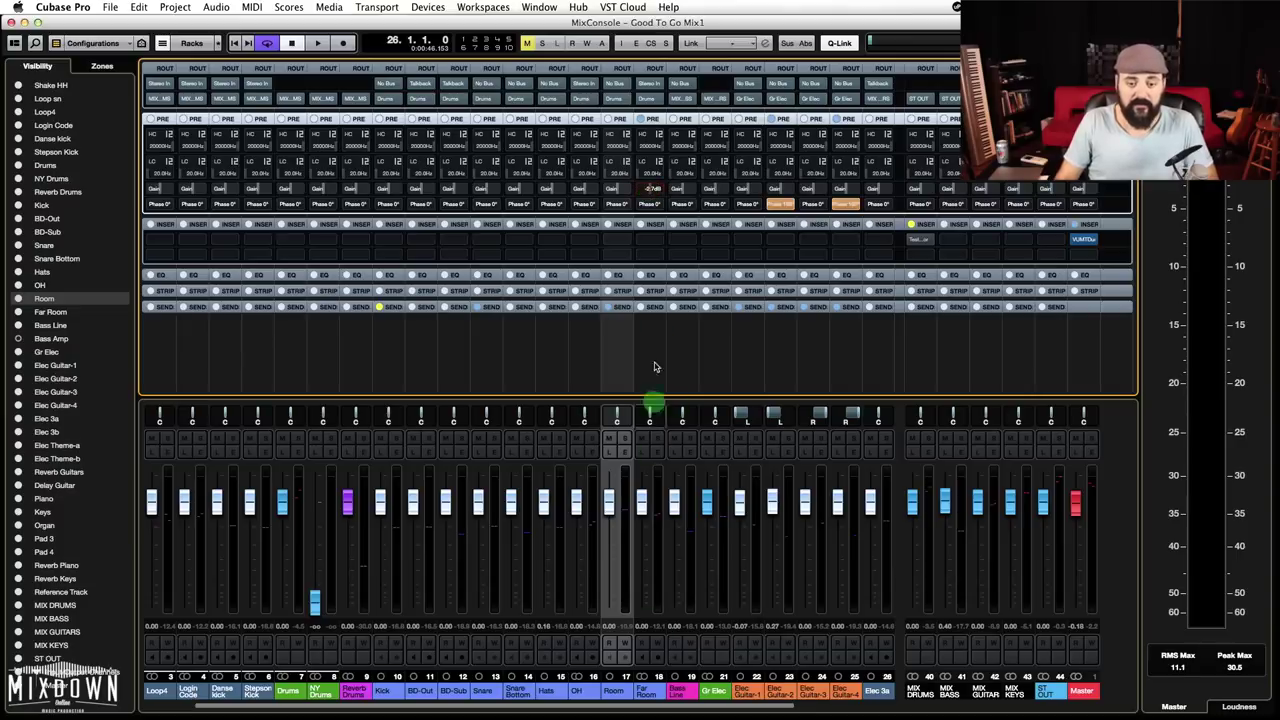
- Set the Room channel's pre-gain to -7.3 dB in its channel settings and close them during playback
left_click(652, 446)
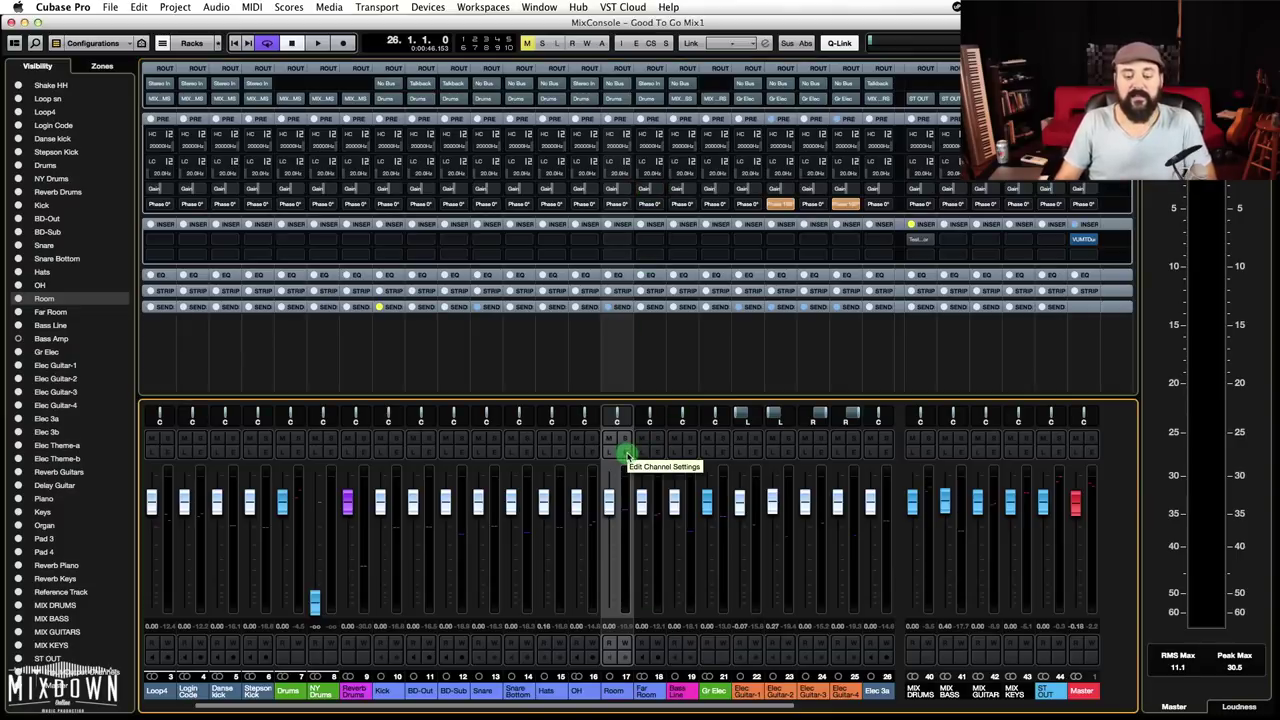
left_click(626, 455)
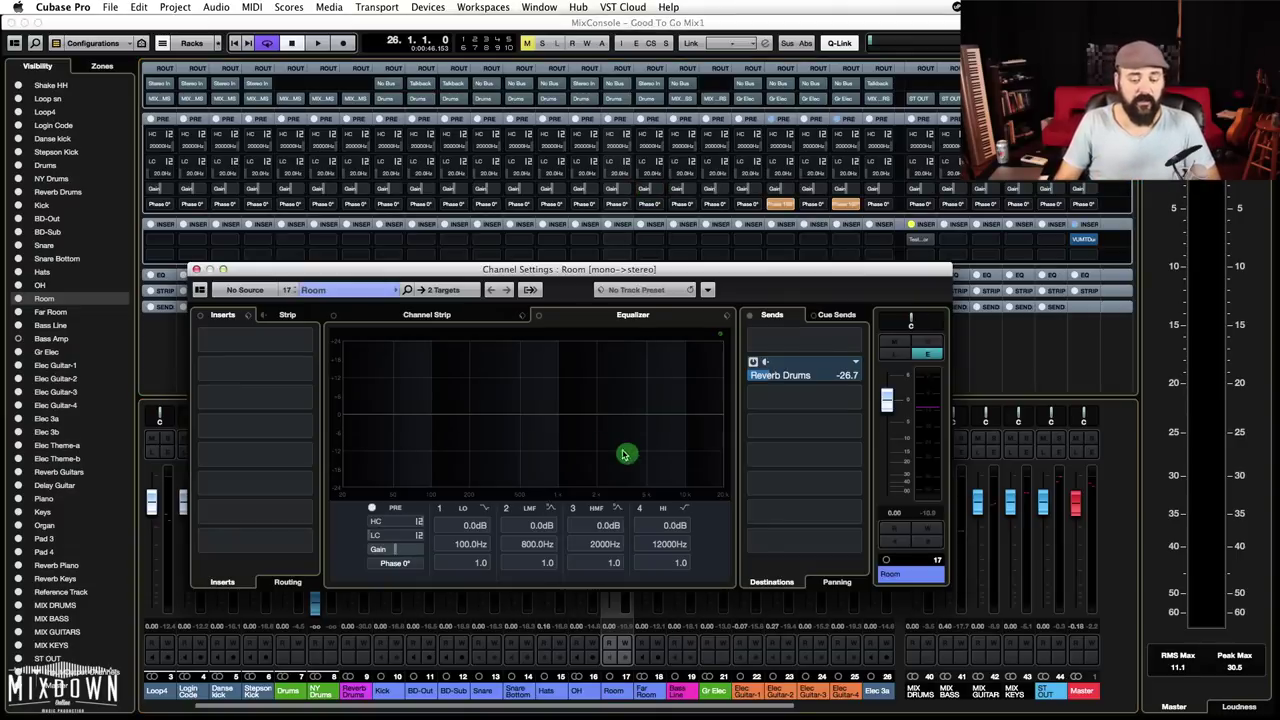
mouse_move(401, 555)
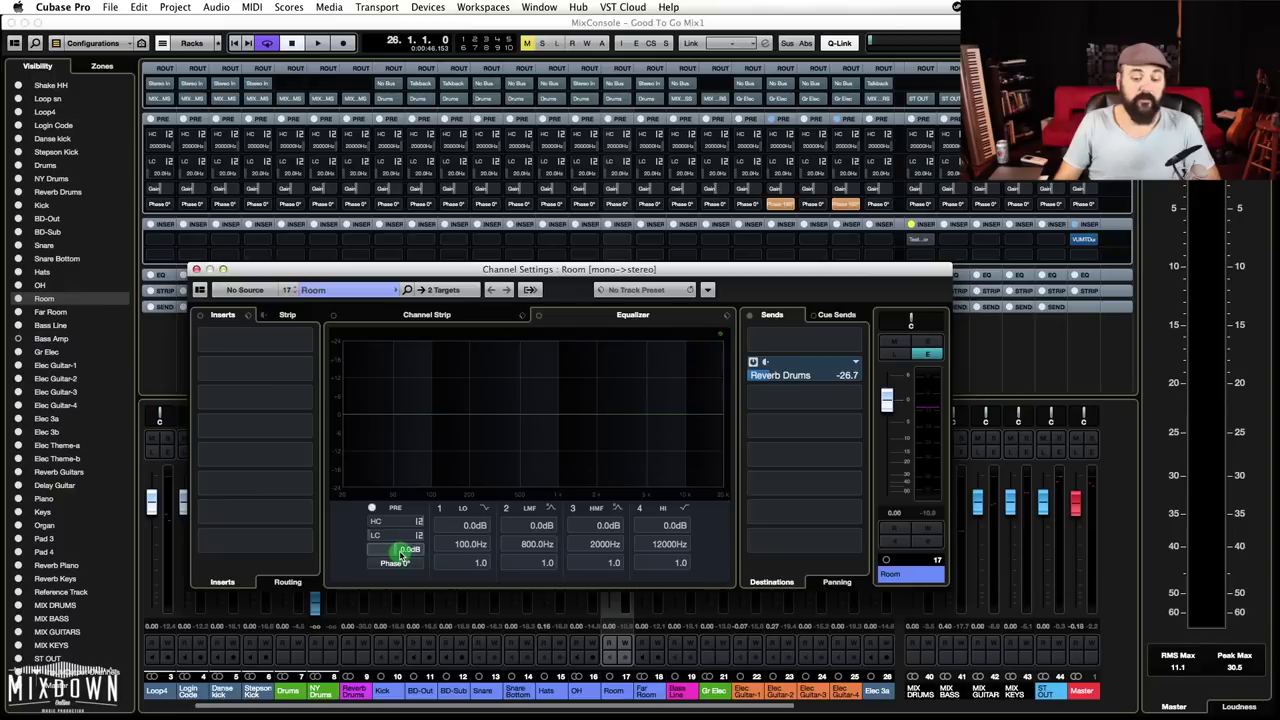
left_click_drag(401, 553, 398, 552)
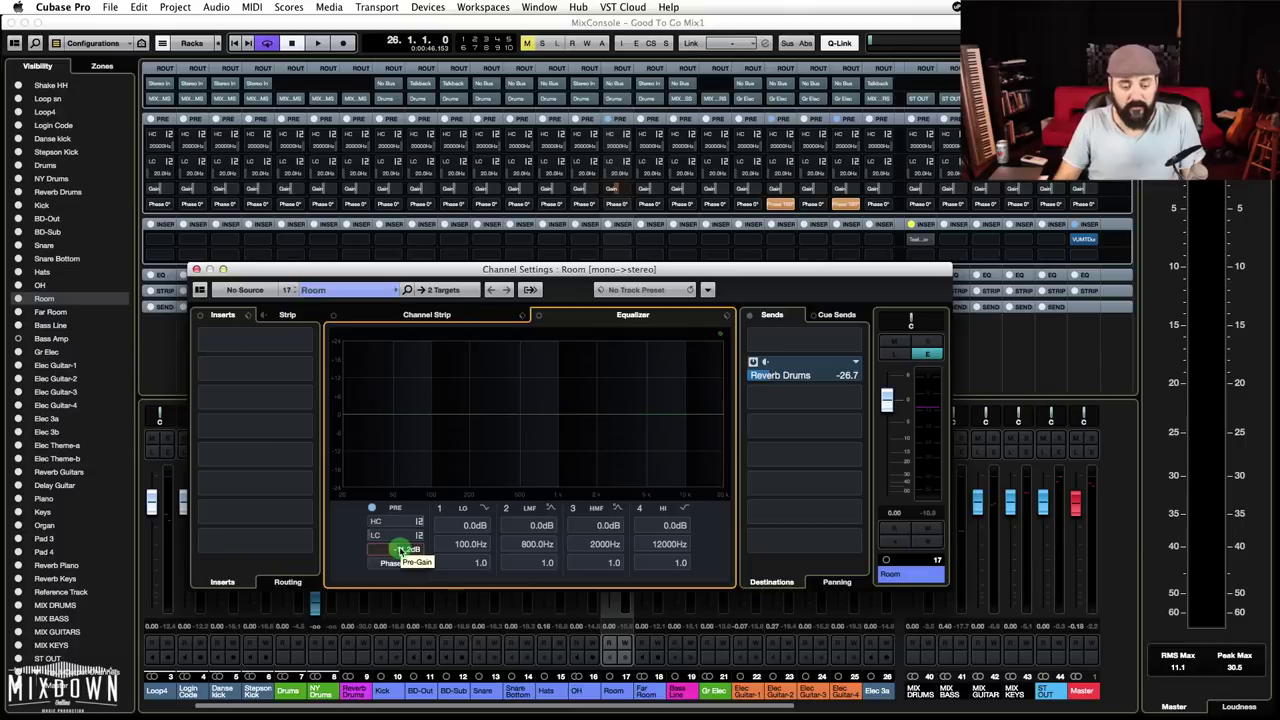
mouse_move(401, 552)
left_mouse_down()
mouse_move(400, 537)
mouse_move(500, 551)
mouse_move(391, 543)
mouse_move(401, 552)
left_mouse_up()
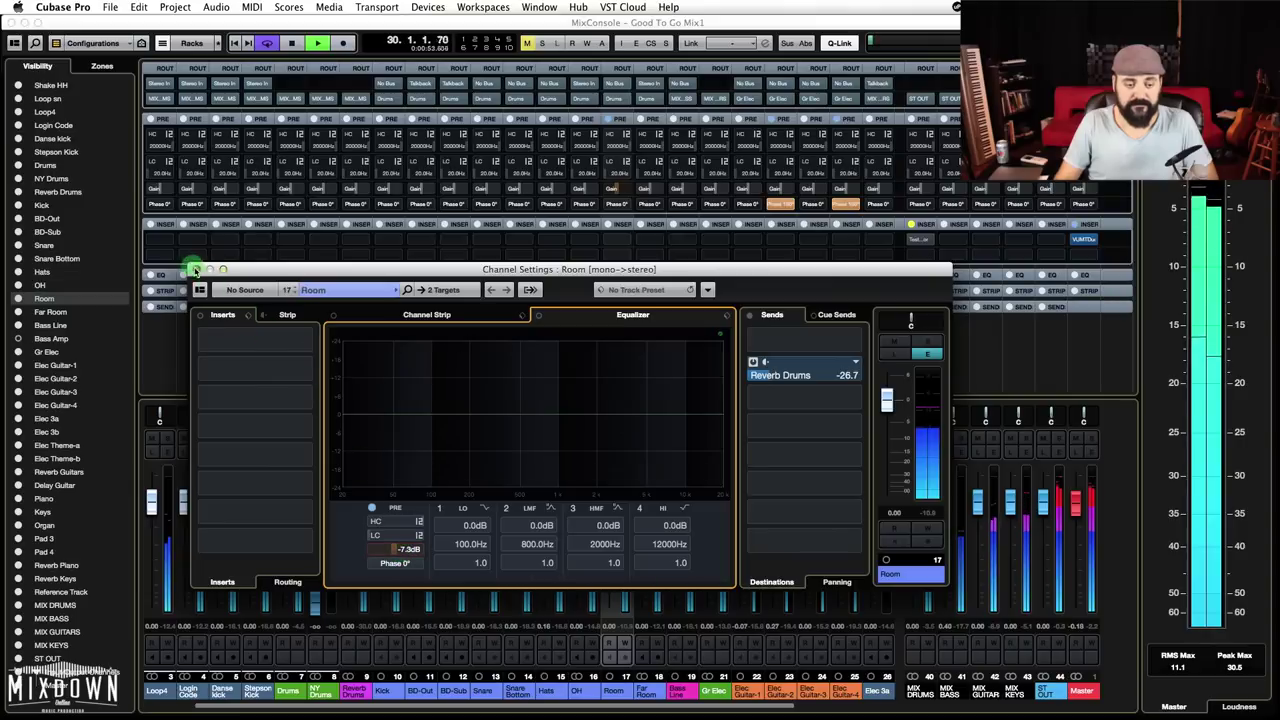
left_click(196, 270)
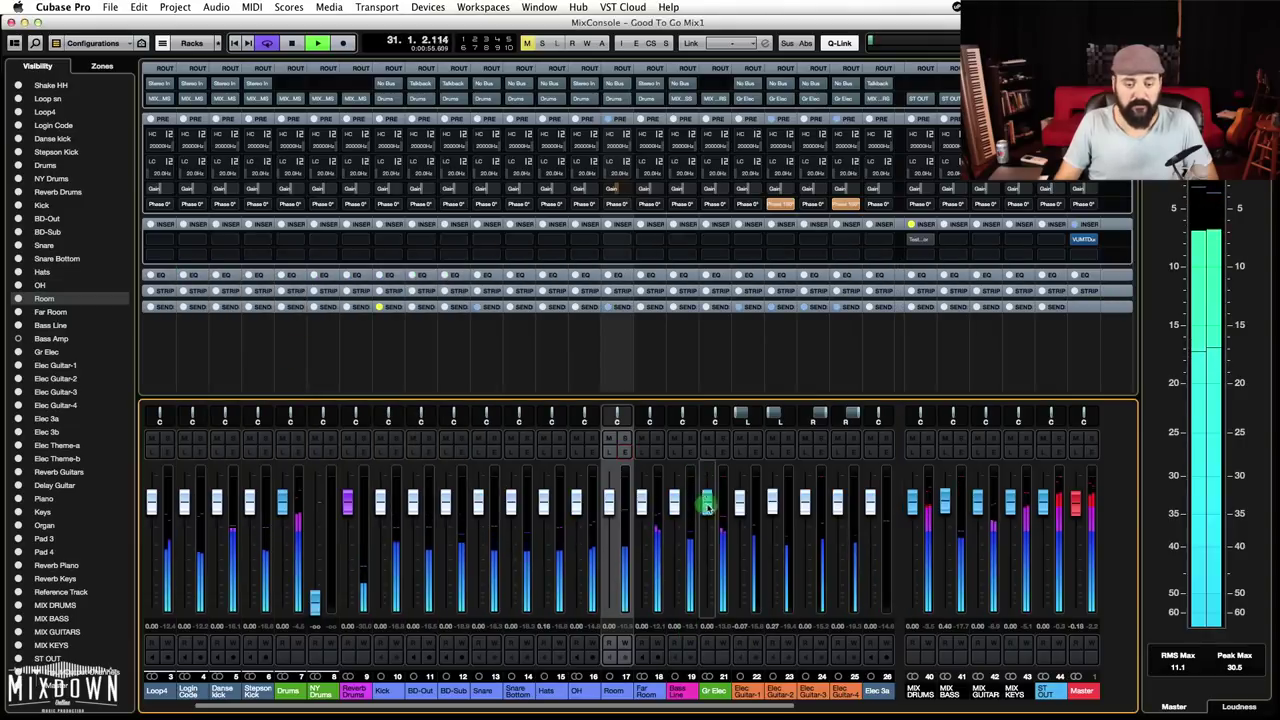
- Lower the Far Room channel's pre-gain and check the meters across the mixer before stopping playback
left_click(650, 190)
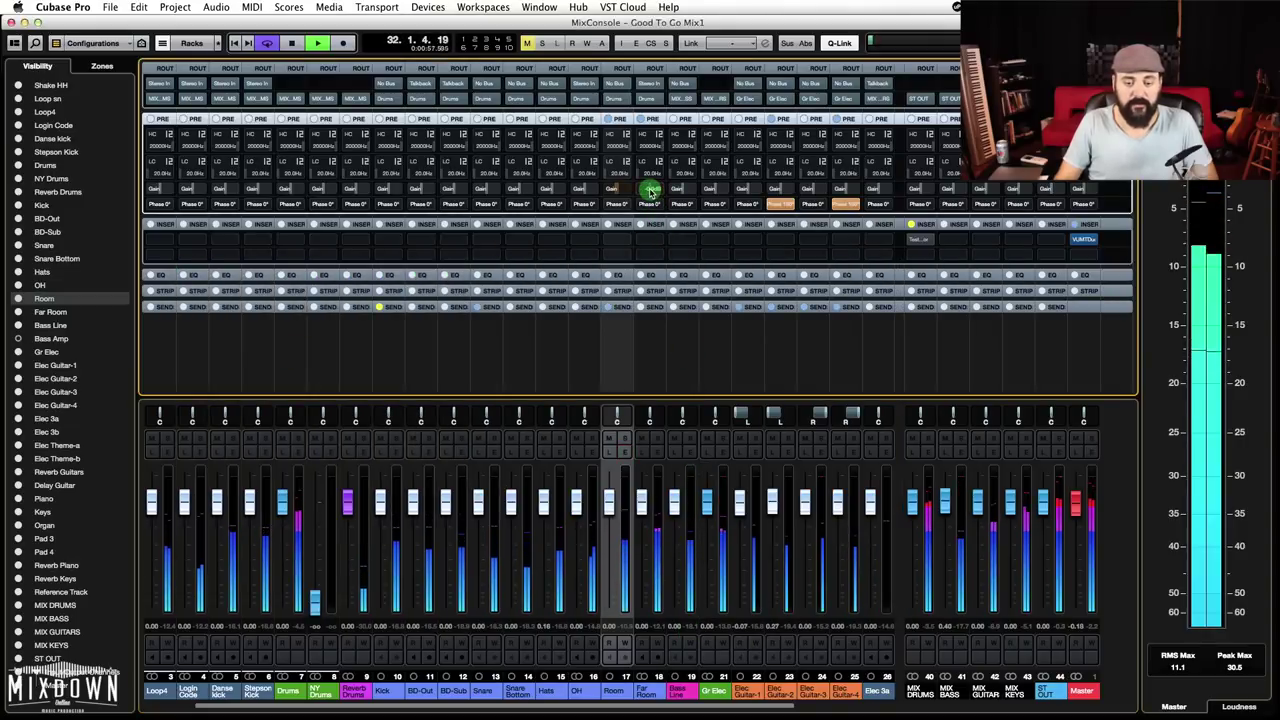
left_click_drag(674, 531, 697, 580)
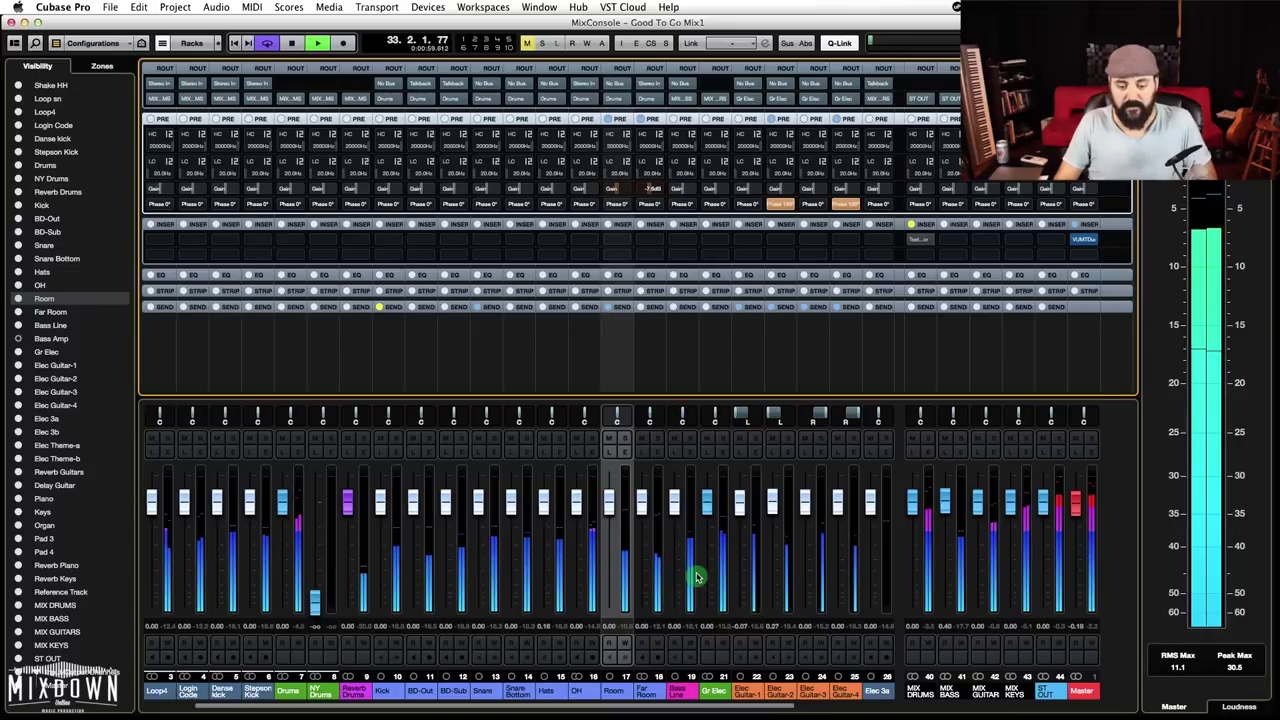
scroll(697, 580, "right", 4)
scroll(697, 577, "left", 6)
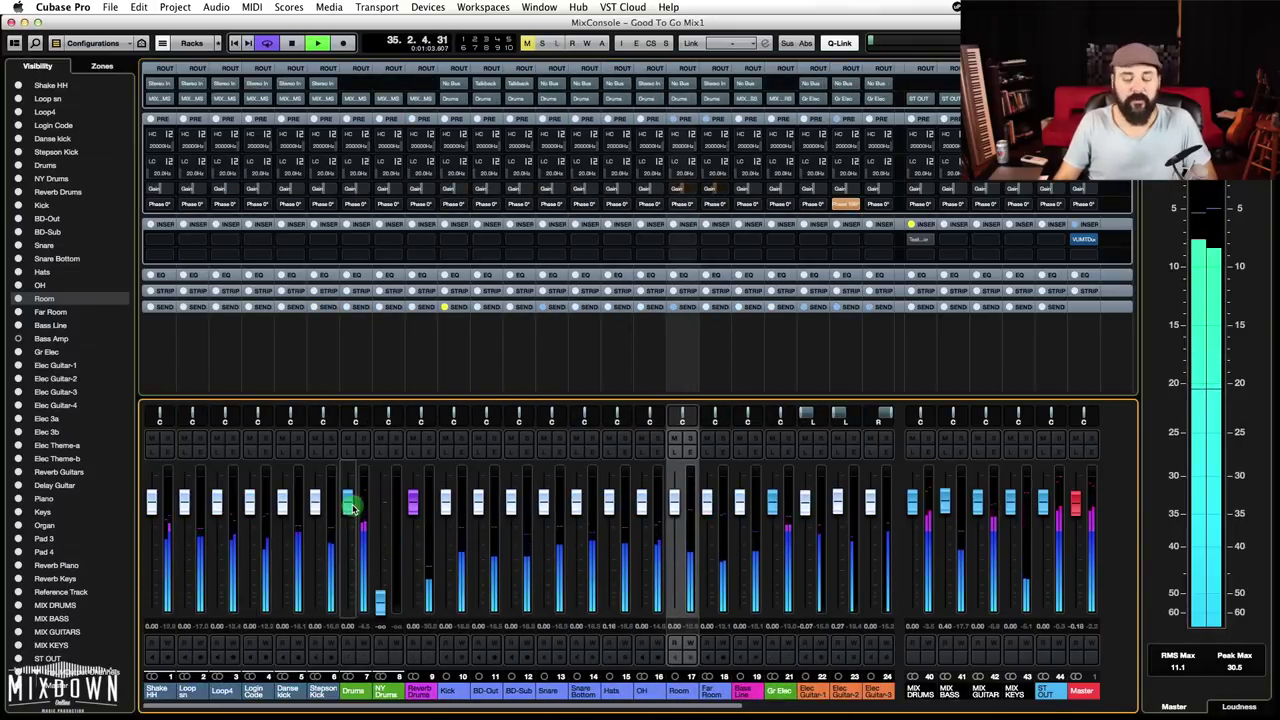
scroll(640, 554, "right", 15)
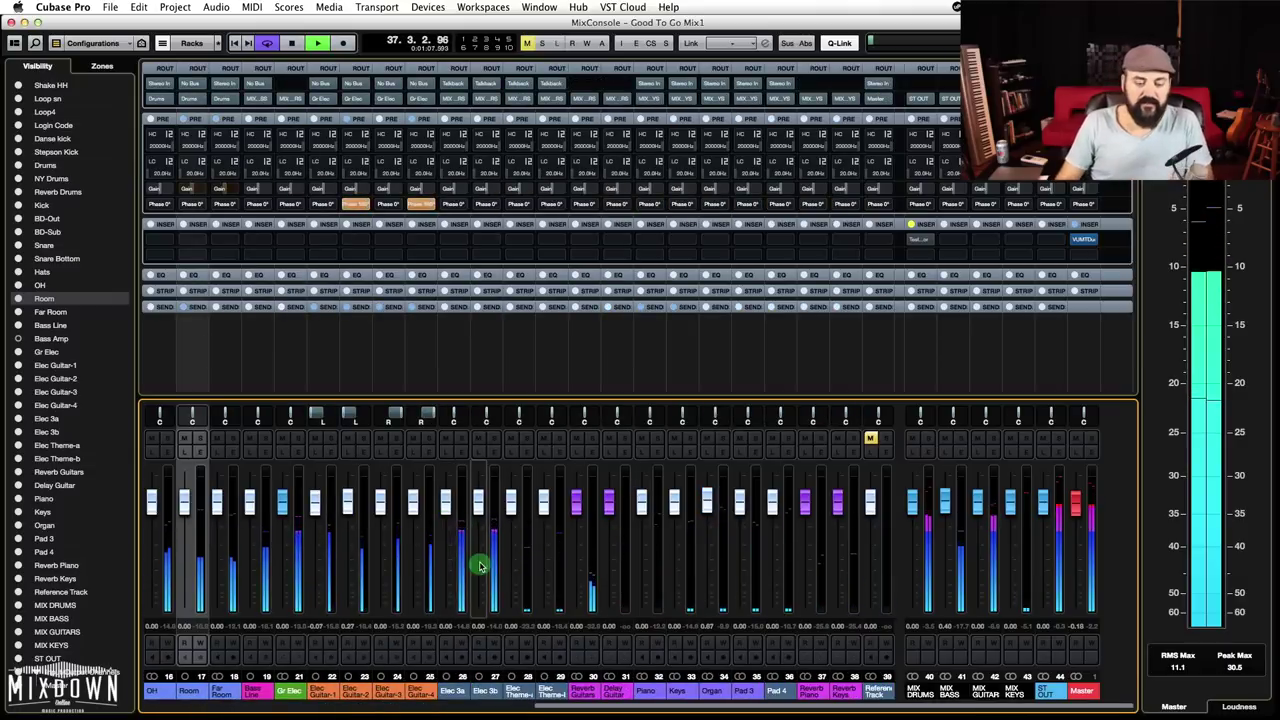
key("space")
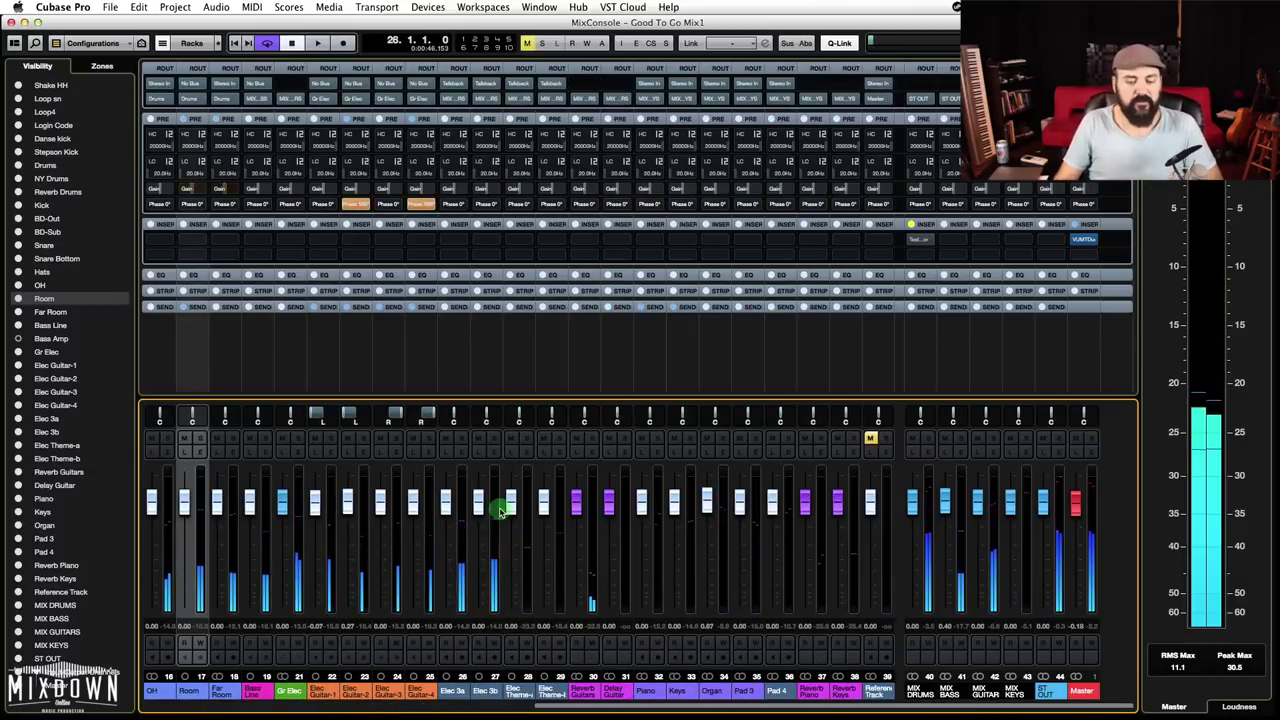
- Lower the event volume of the Elec 3a and Elec 3b clips together to -5.79 dB in the project window
key("F3")
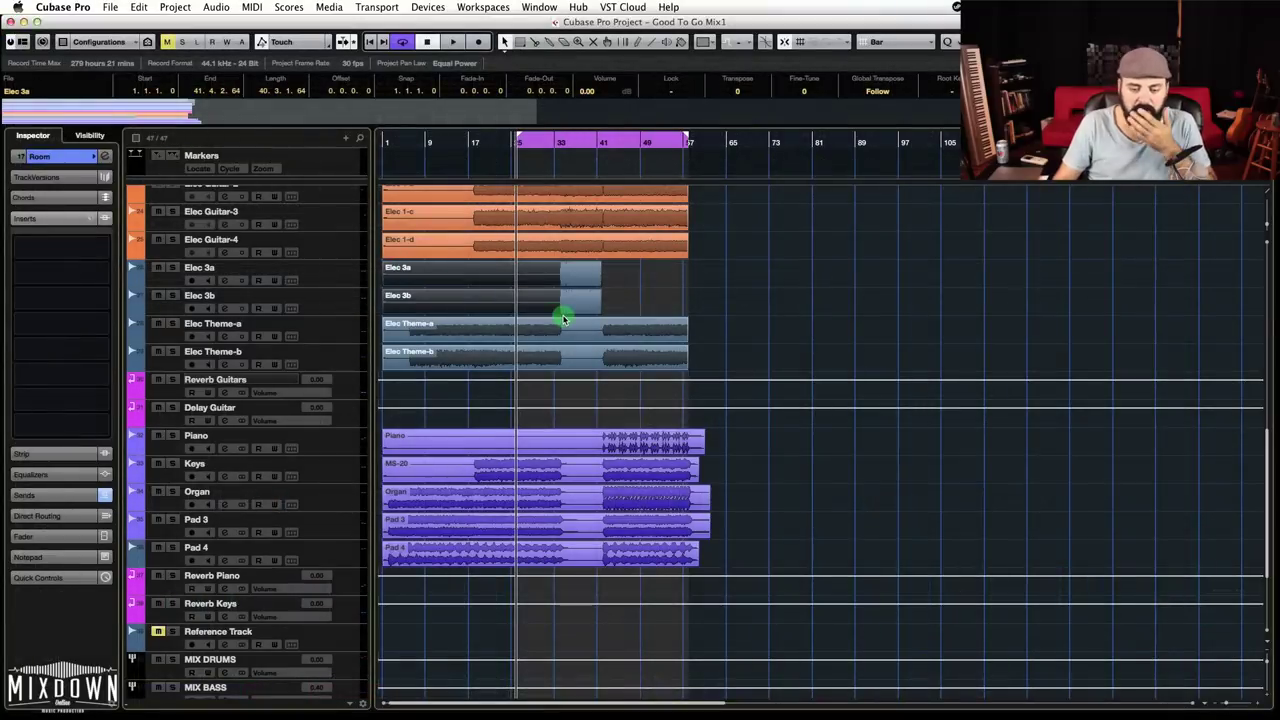
right_click(674, 271)
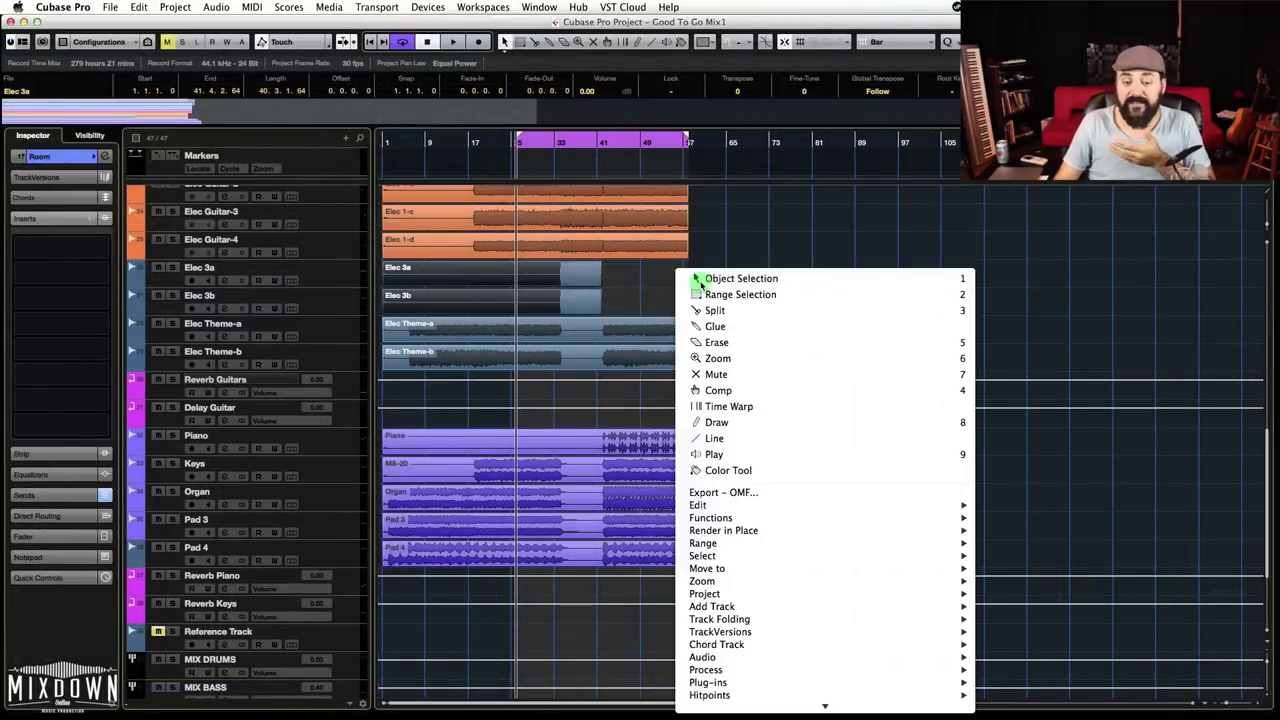
left_click(701, 280)
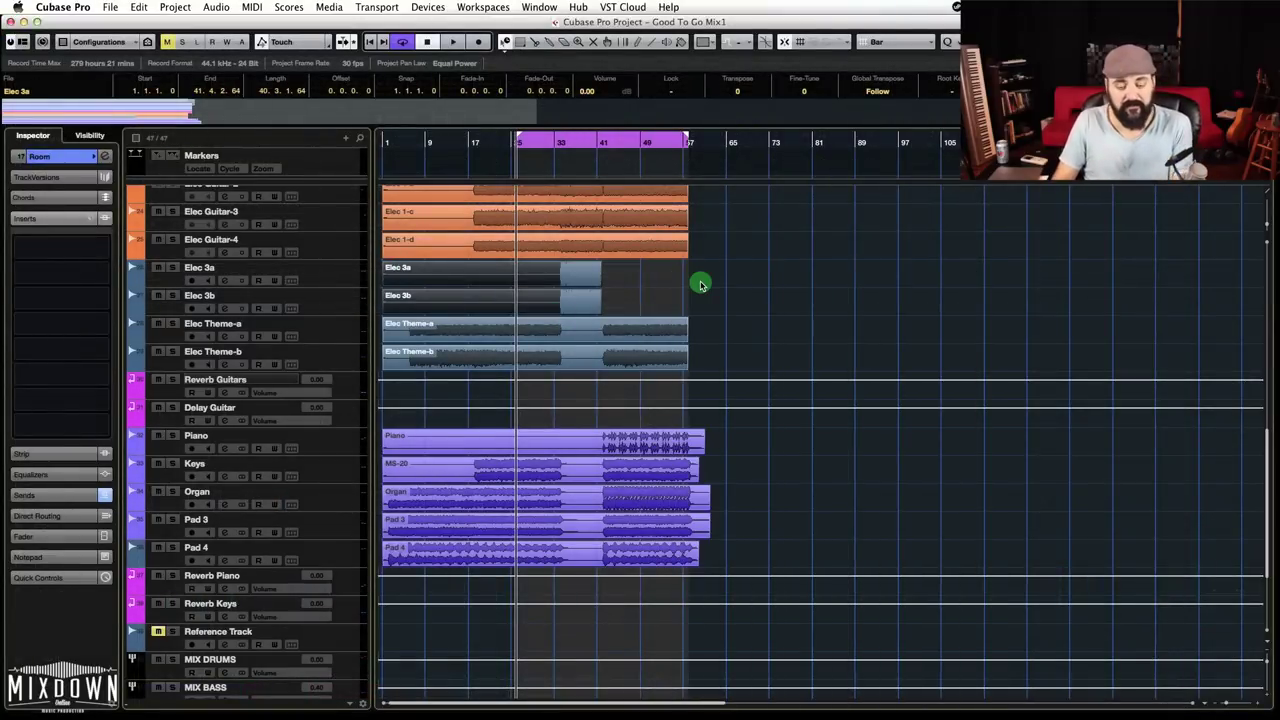
mouse_move(640, 303)
left_mouse_down()
mouse_move(569, 271)
mouse_move(630, 303)
left_mouse_up()
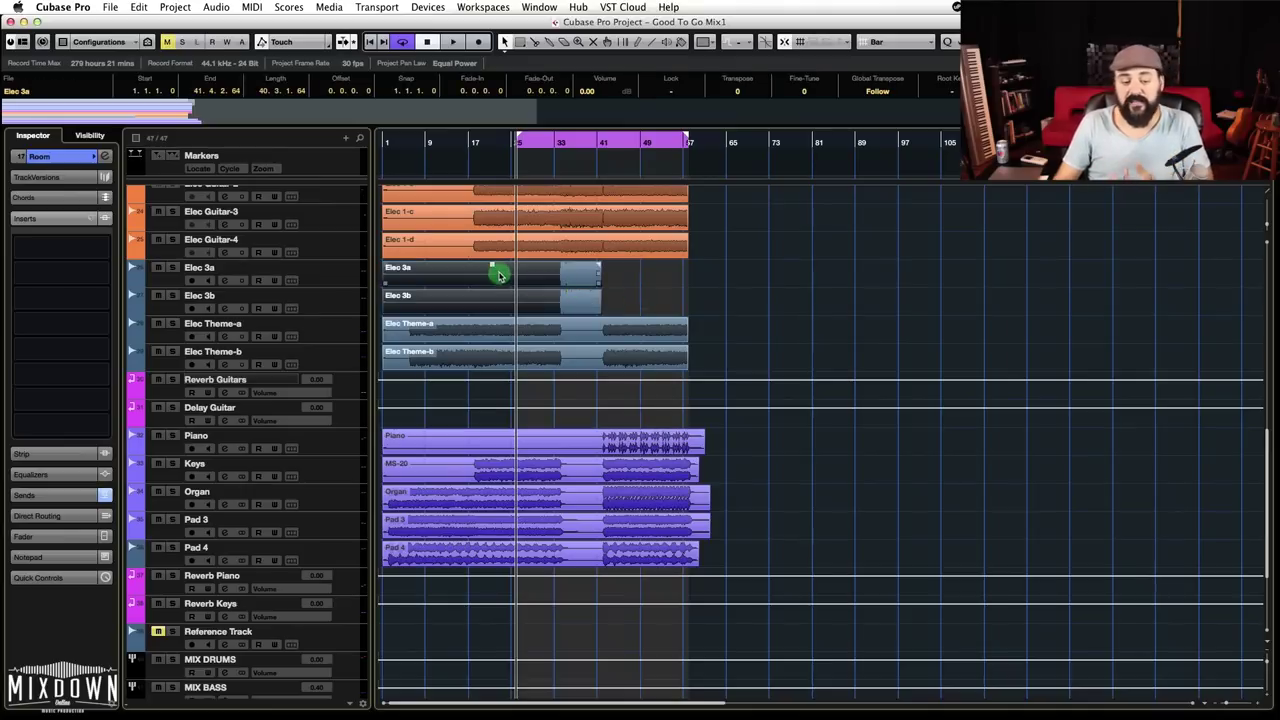
left_click_drag(492, 266, 492, 277)
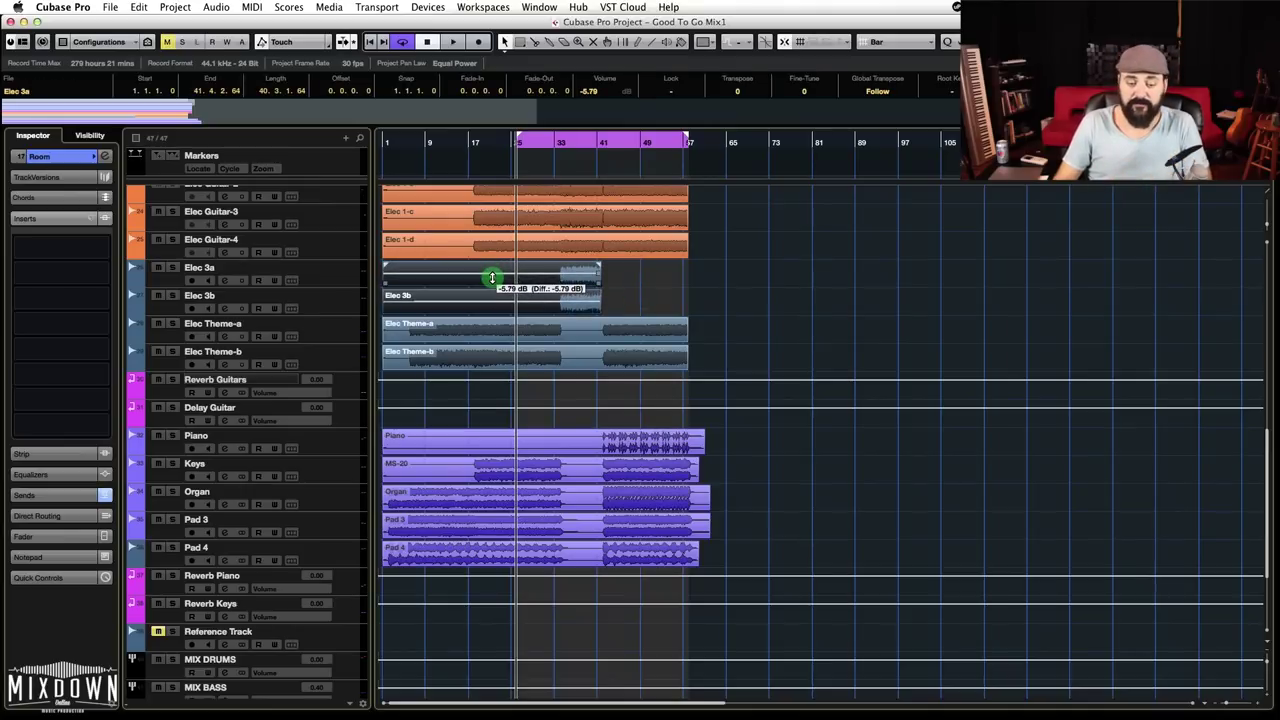
left_click_drag(492, 277, 492, 277)
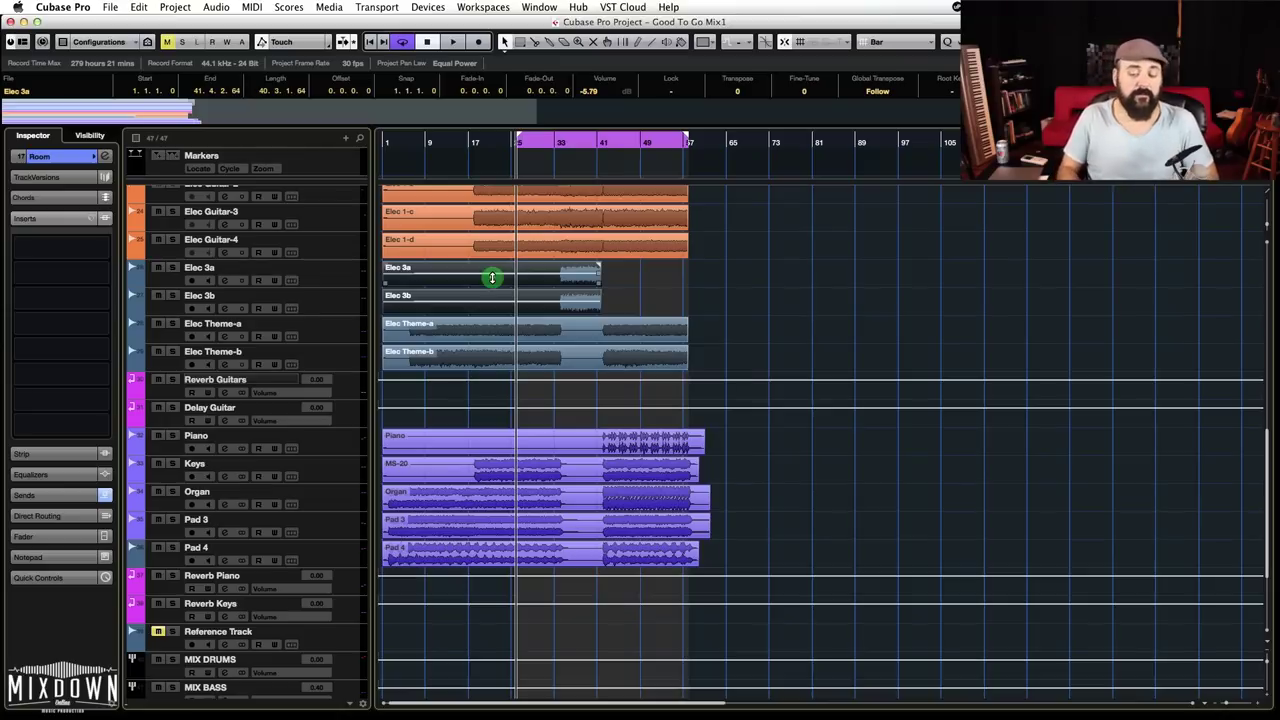
left_click_drag(623, 294, 578, 278)
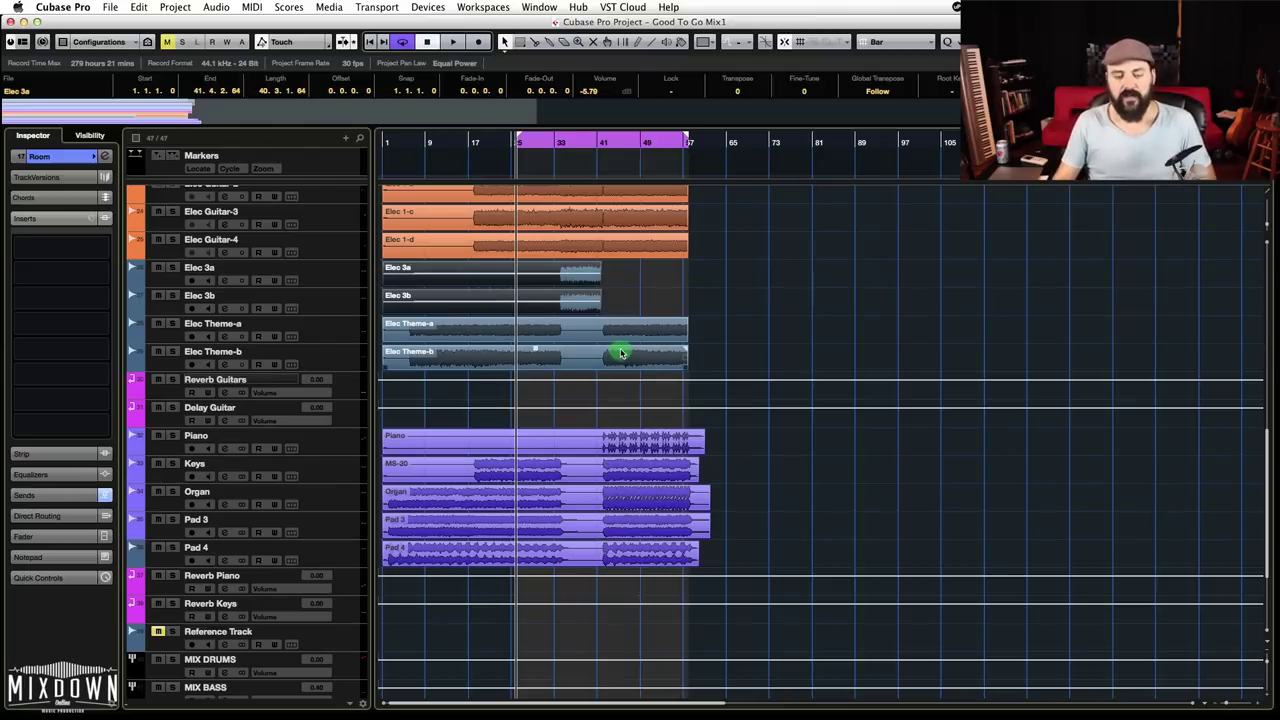
left_click(634, 294)
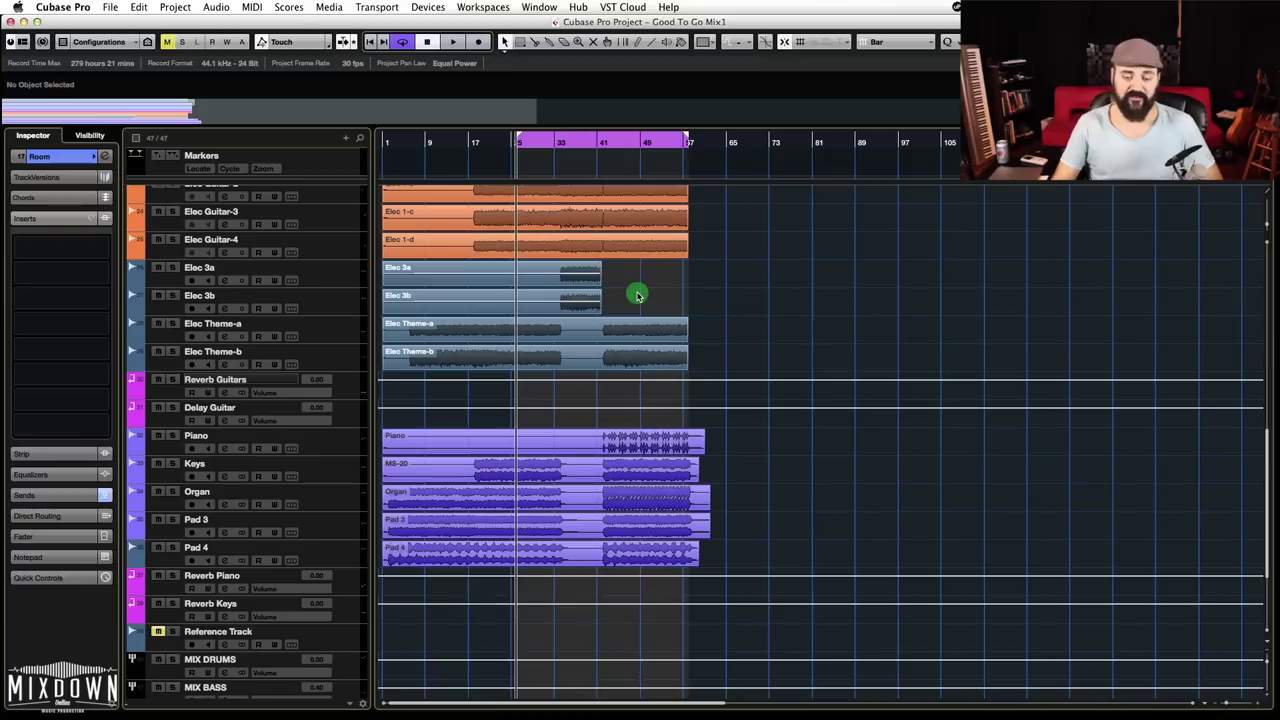
left_click(597, 281)
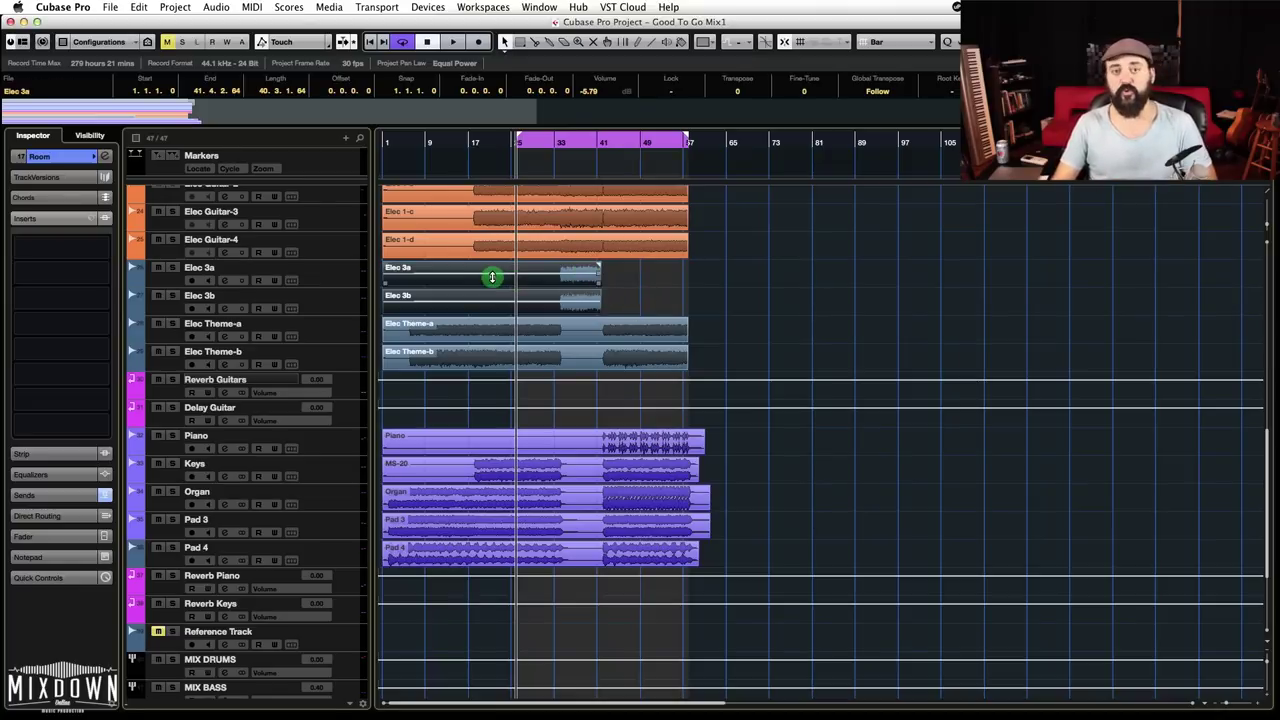
- In the Good To Go Mixtest project, select the BD-Out and BD-Sub clips to view their volume handles and return to the mixer
key("F3")
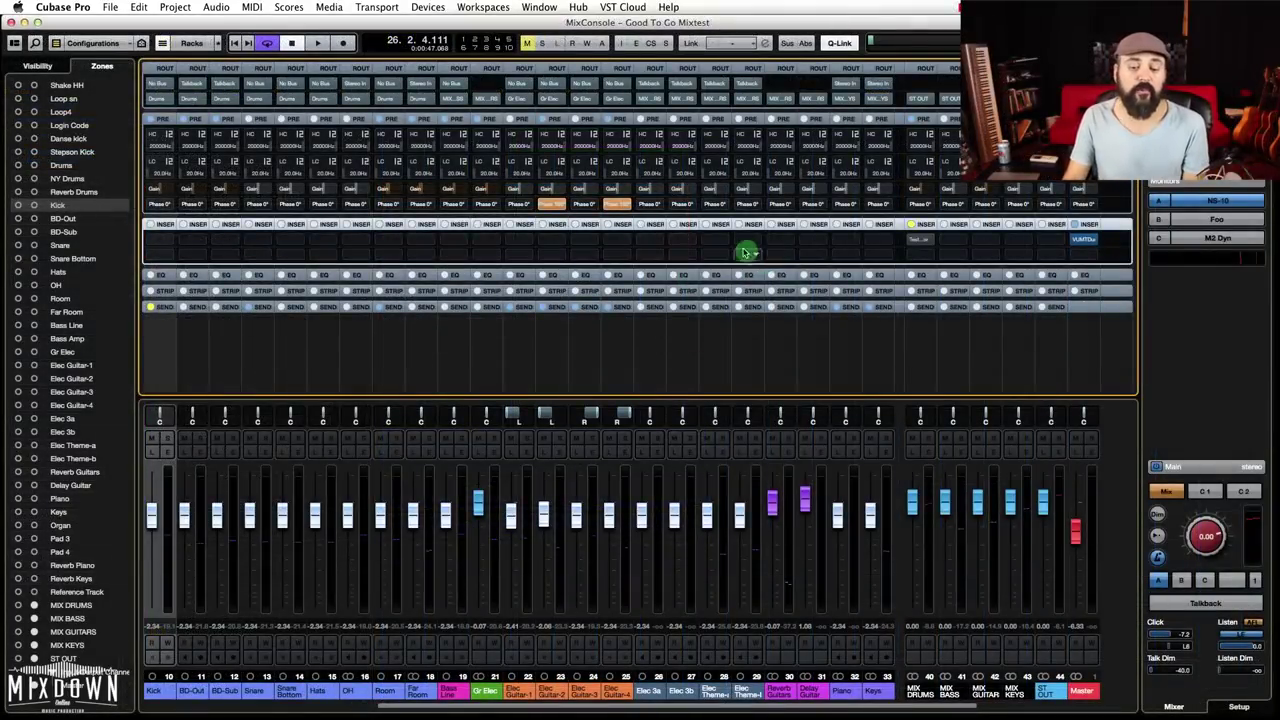
key("F3")
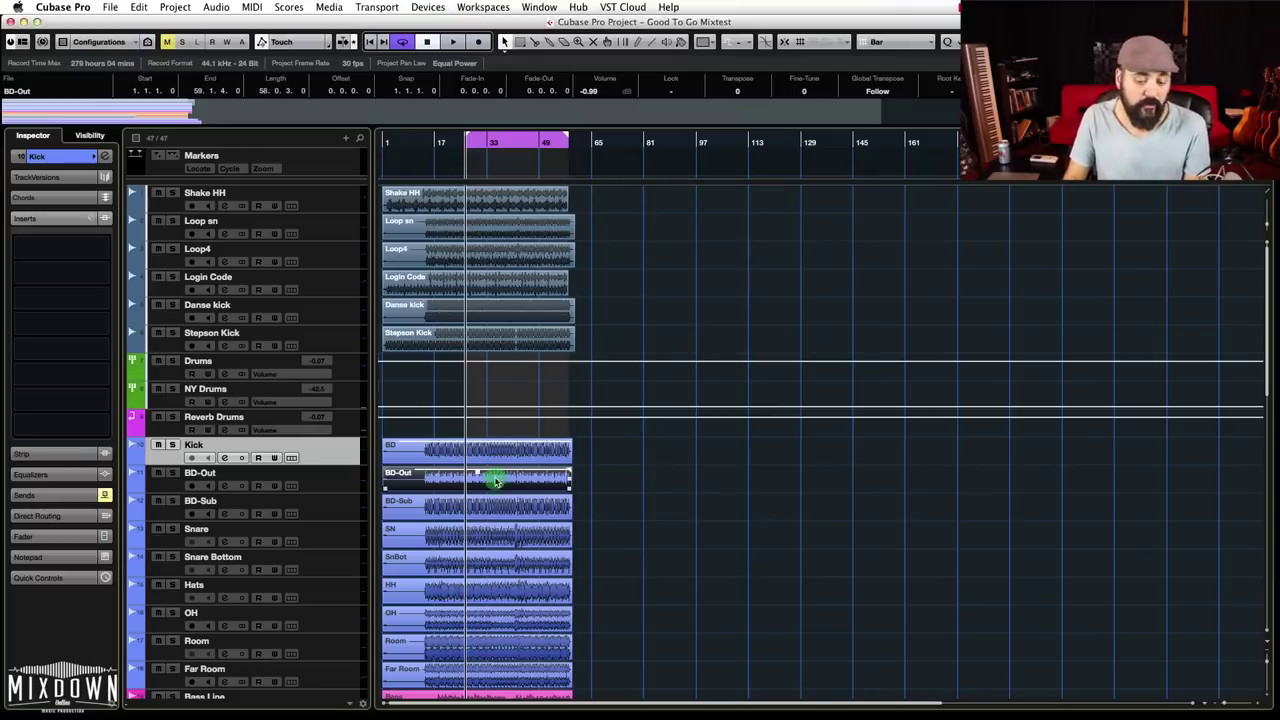
left_click(525, 485)
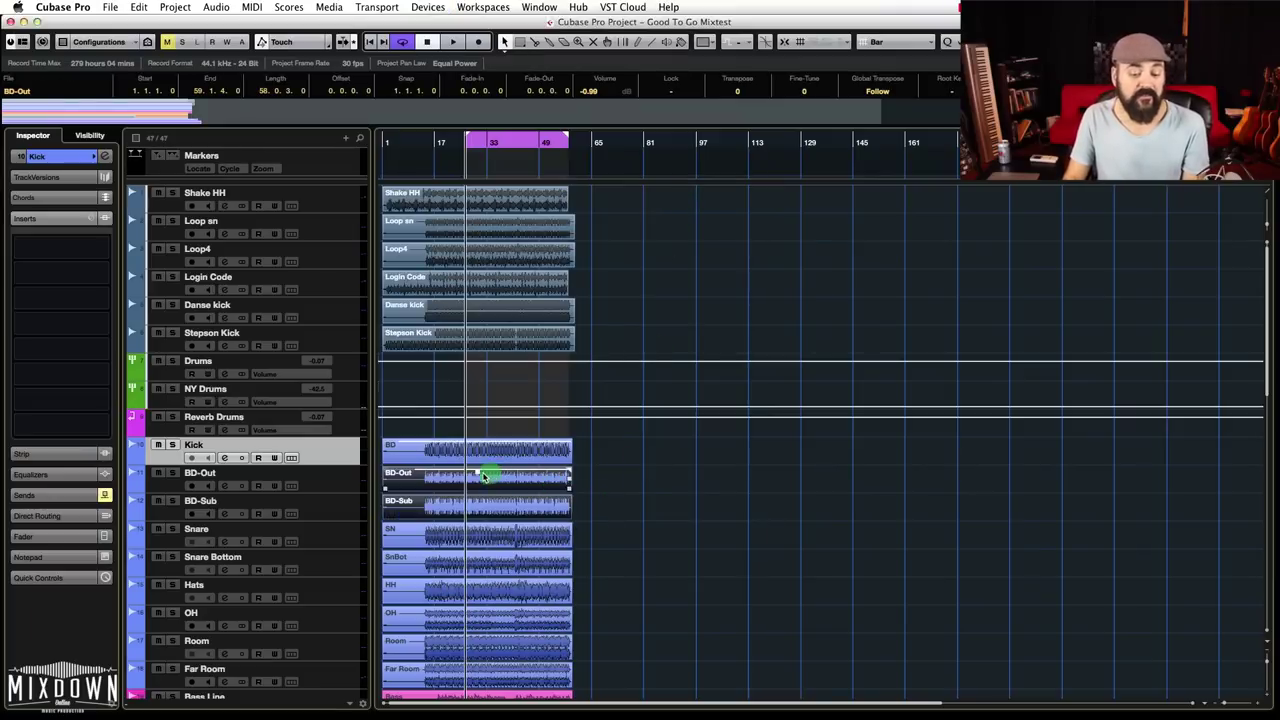
key("F3")
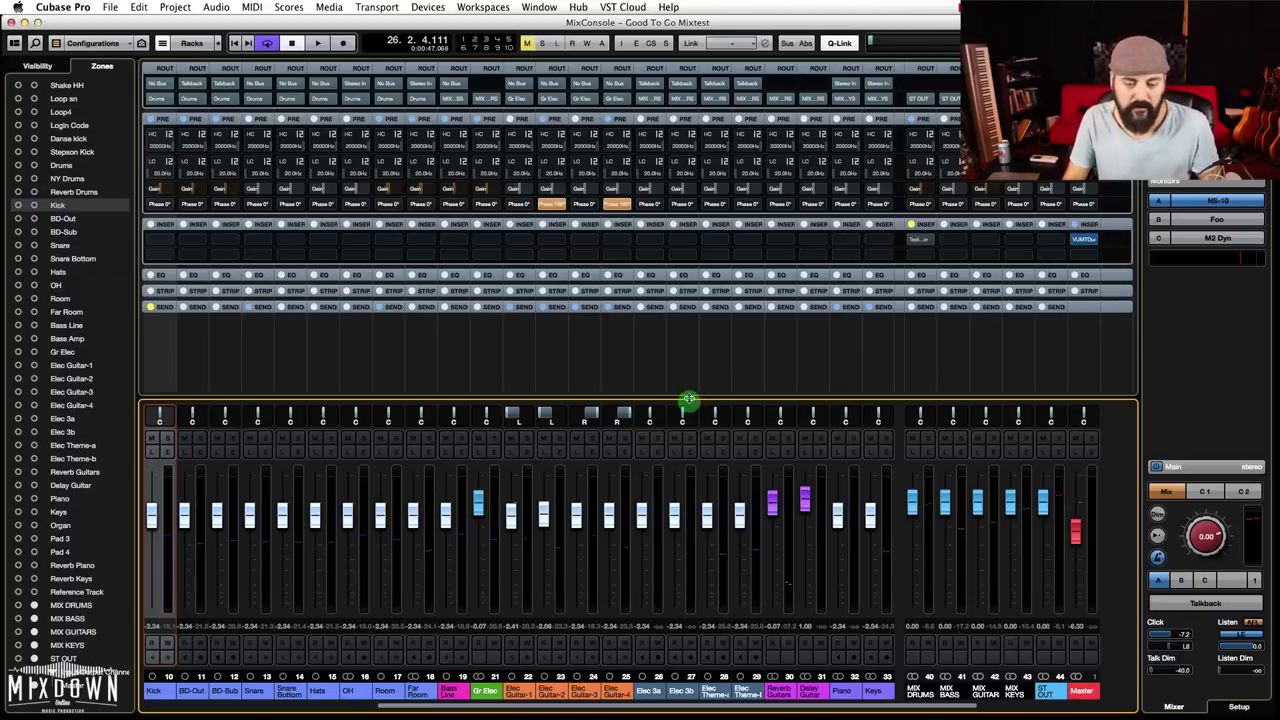
- Load Blue Cat's Gain 3 (Mono) in the Elec 3b channel's first insert slot, try its gain knob and reposition the plug-in window
left_click(691, 243)
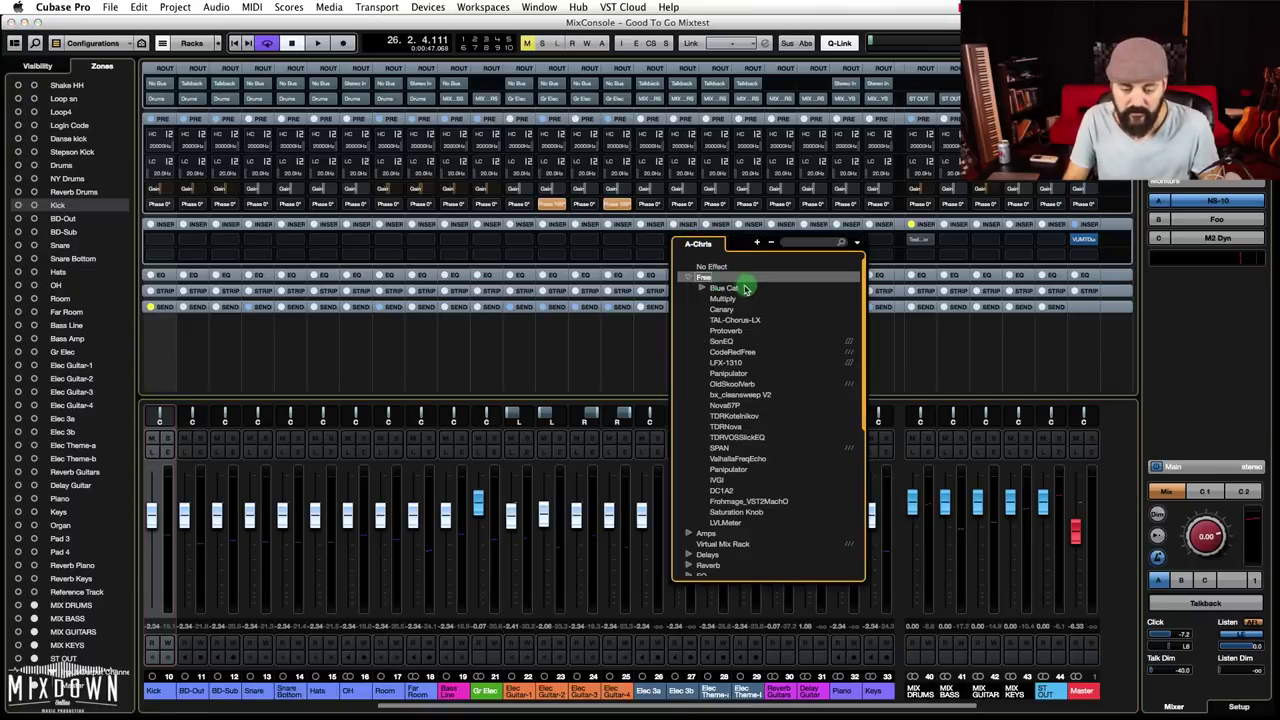
left_click(737, 287)
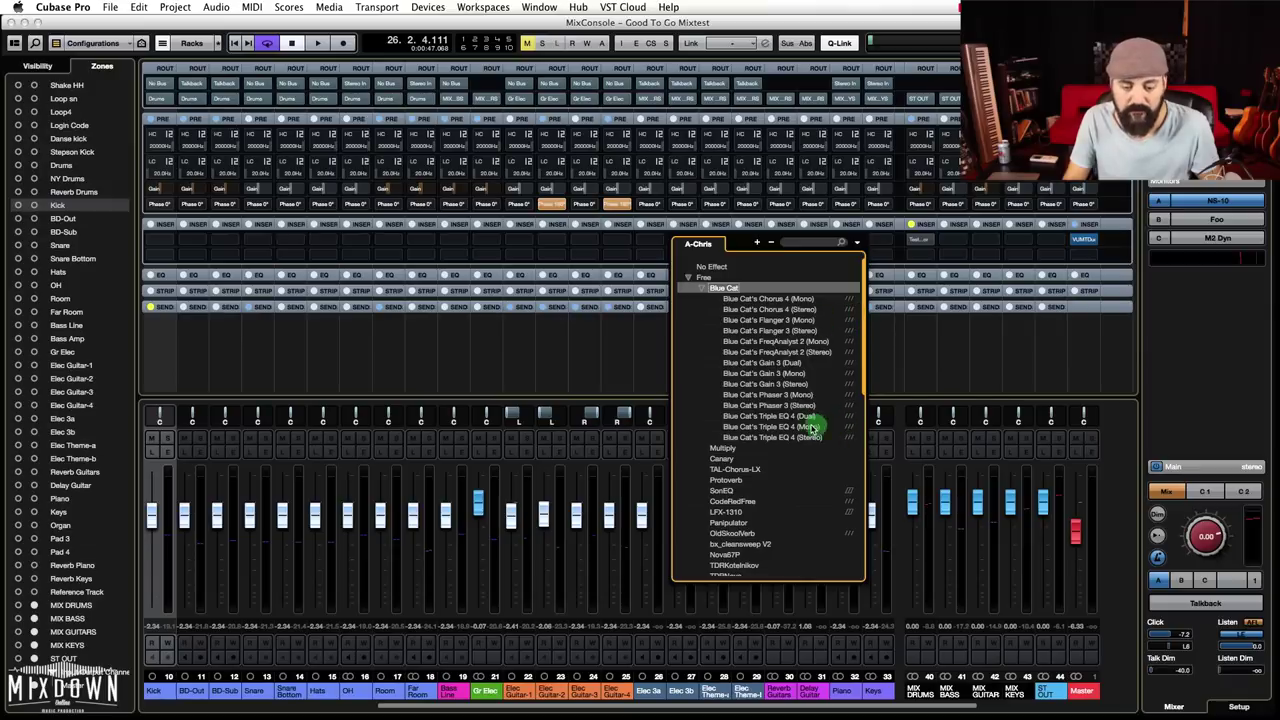
left_click(788, 374)
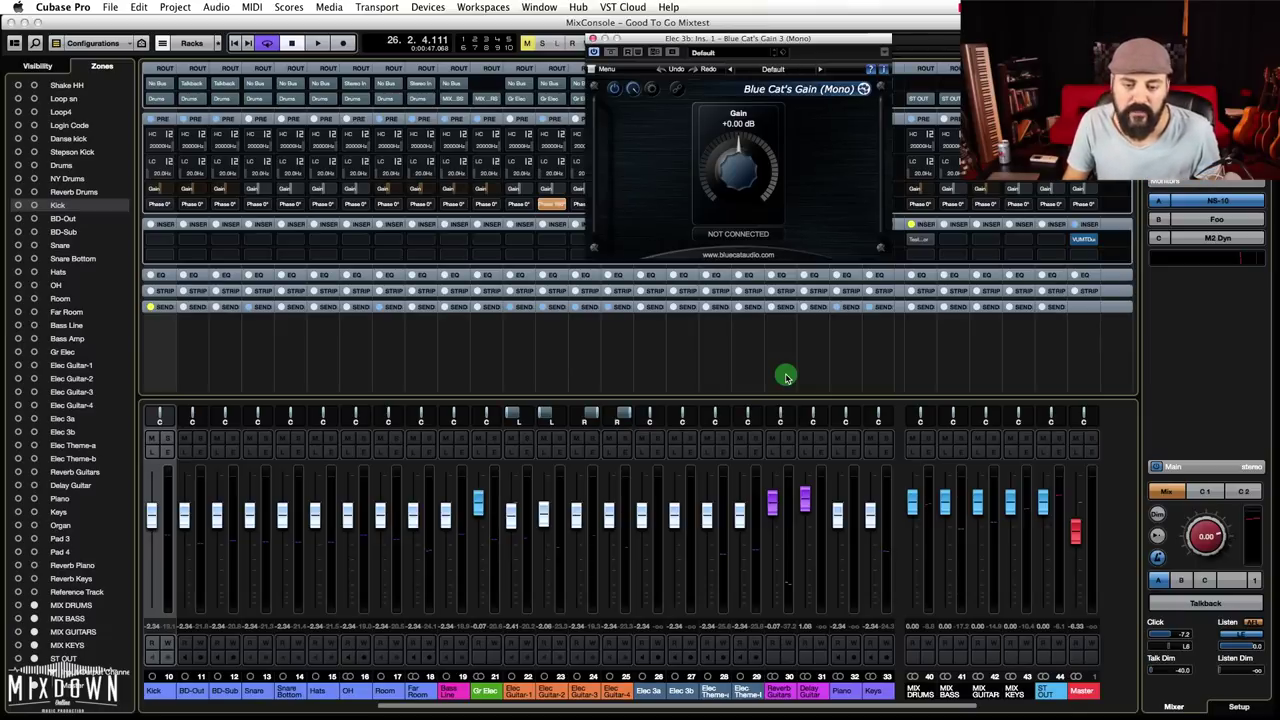
left_click_drag(757, 42, 853, 38)
mouse_move(840, 150)
left_mouse_down()
mouse_move(850, 130)
mouse_move(853, 148)
left_mouse_up()
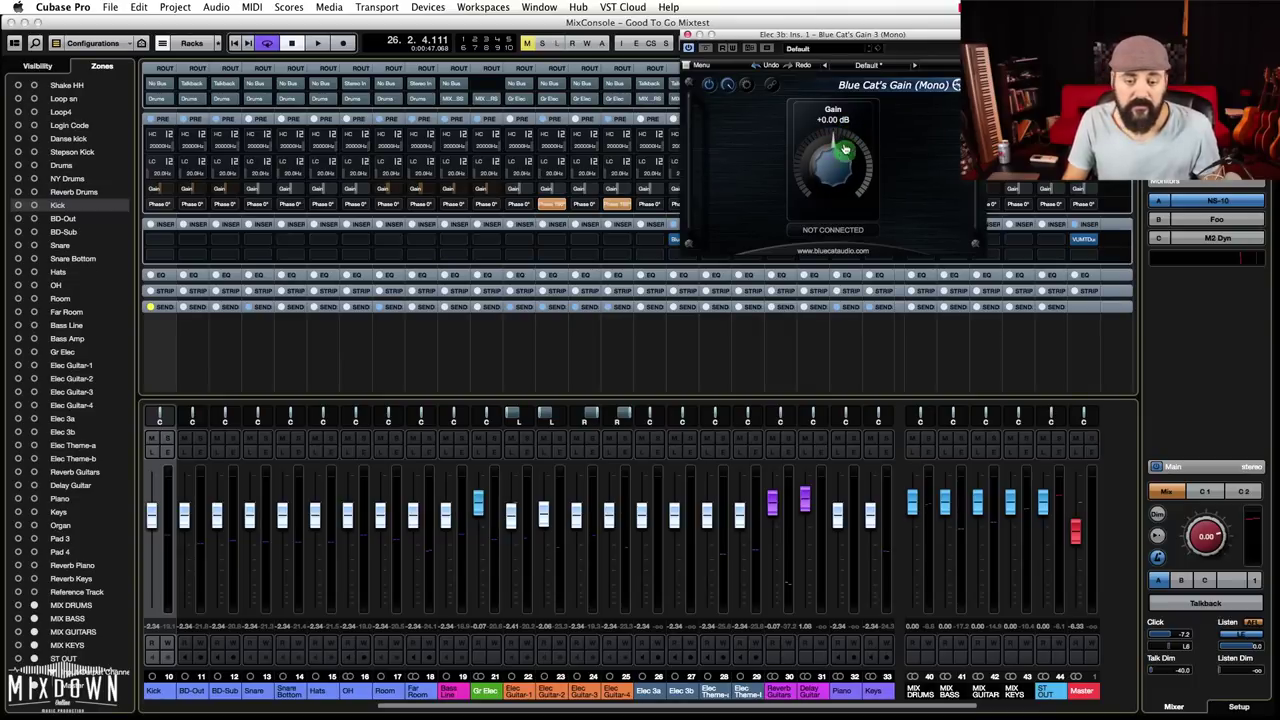
left_click_drag(801, 34, 809, 78)
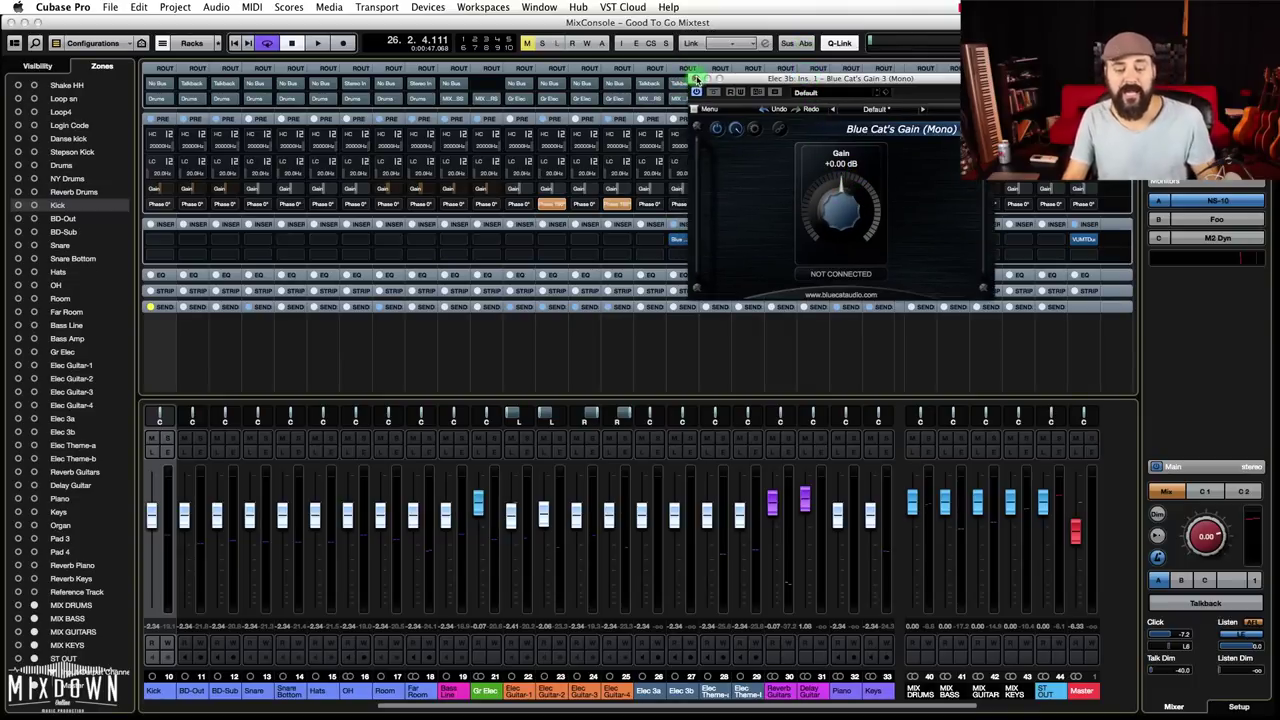
left_click(845, 196)
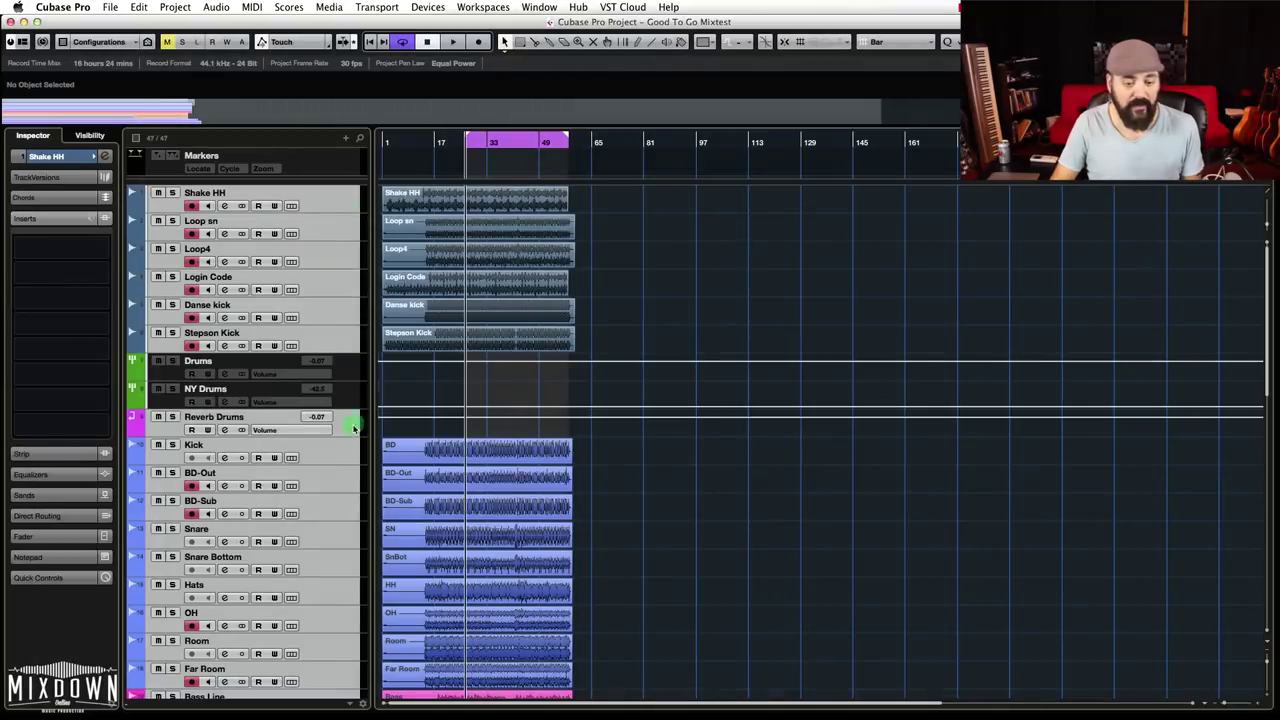
- Remove the reverb, delay and Gr Elec tracks from the track selection, keeping only the audio tracks selected
scroll(337, 474, "down", 10)
left_click(356, 420, "super")
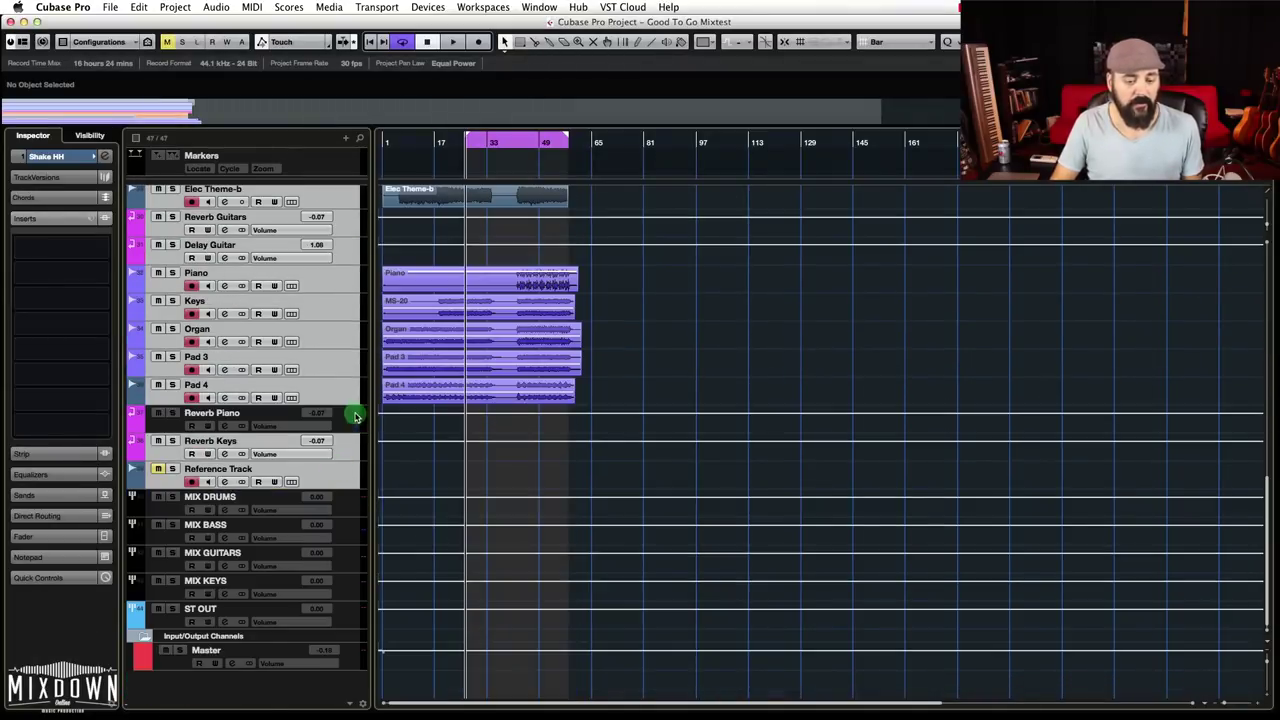
left_click(356, 442, "super")
left_click(348, 246, "super")
left_click(351, 230, "super")
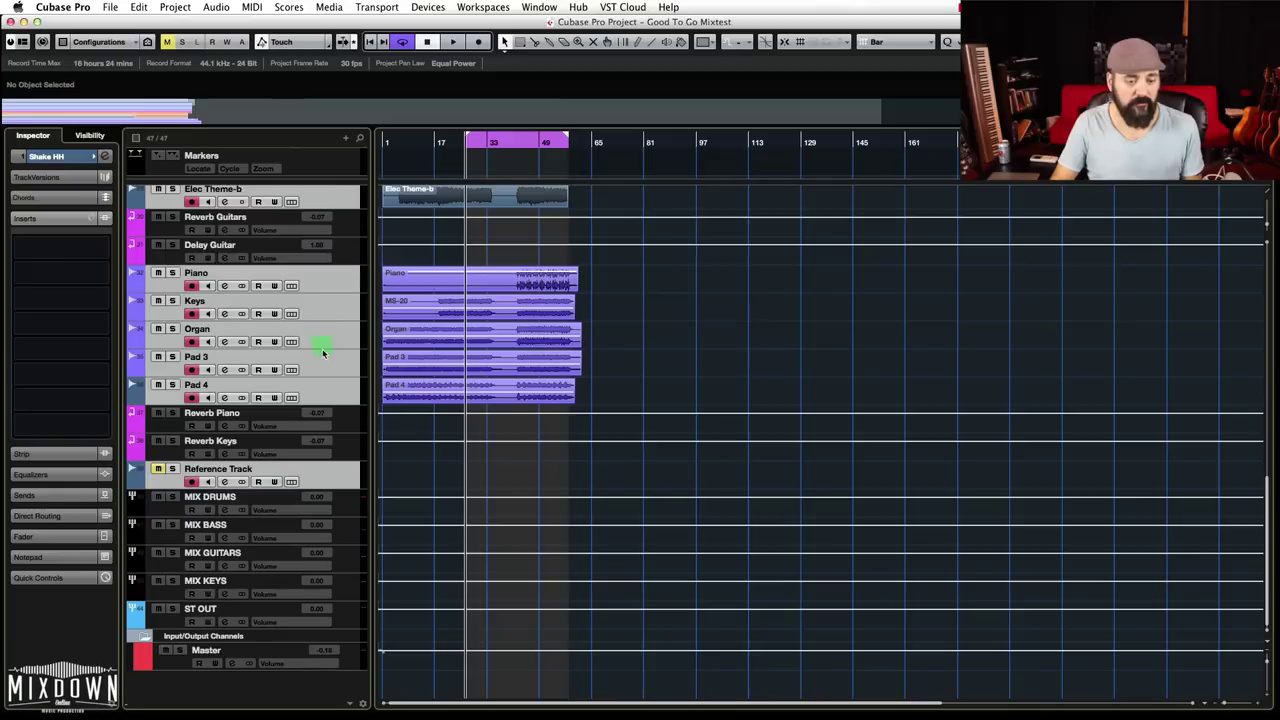
scroll(322, 350, "up", 5)
left_click(343, 305, "super")
- Link the selected channels in the mixer with Q-Link and lower their faders together to about -2.34 dB
key("F3")
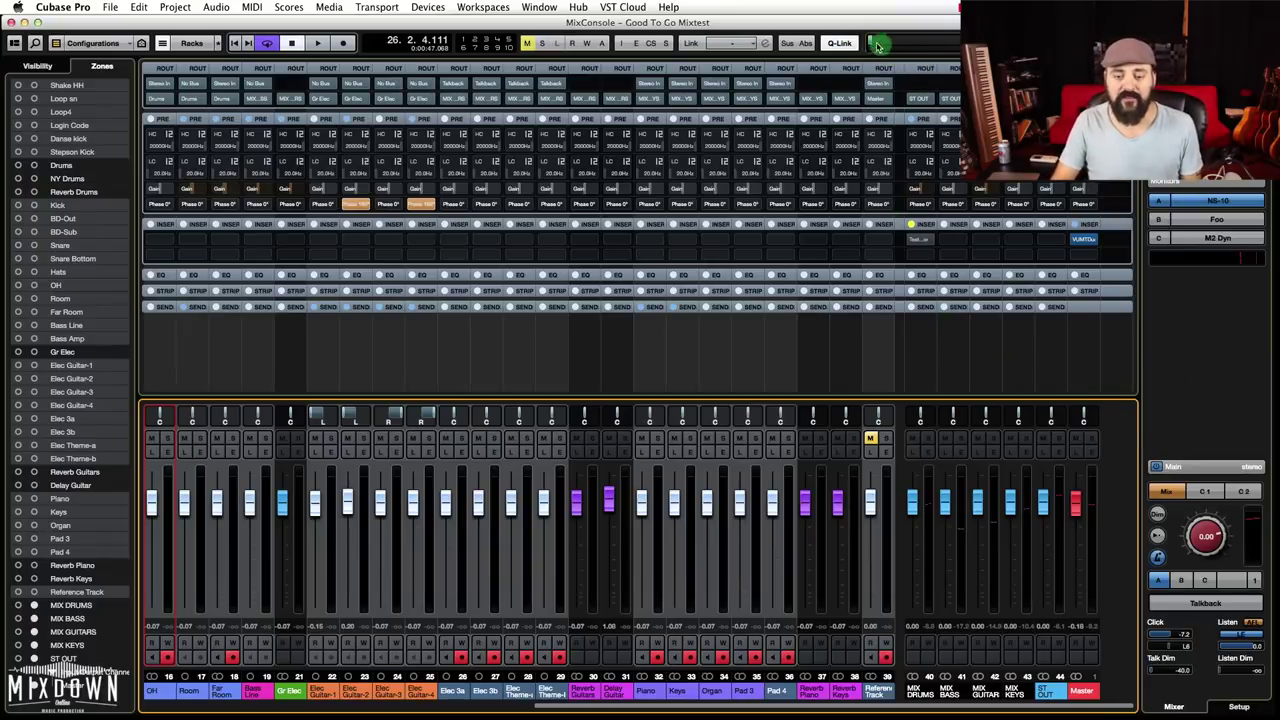
left_click(841, 47)
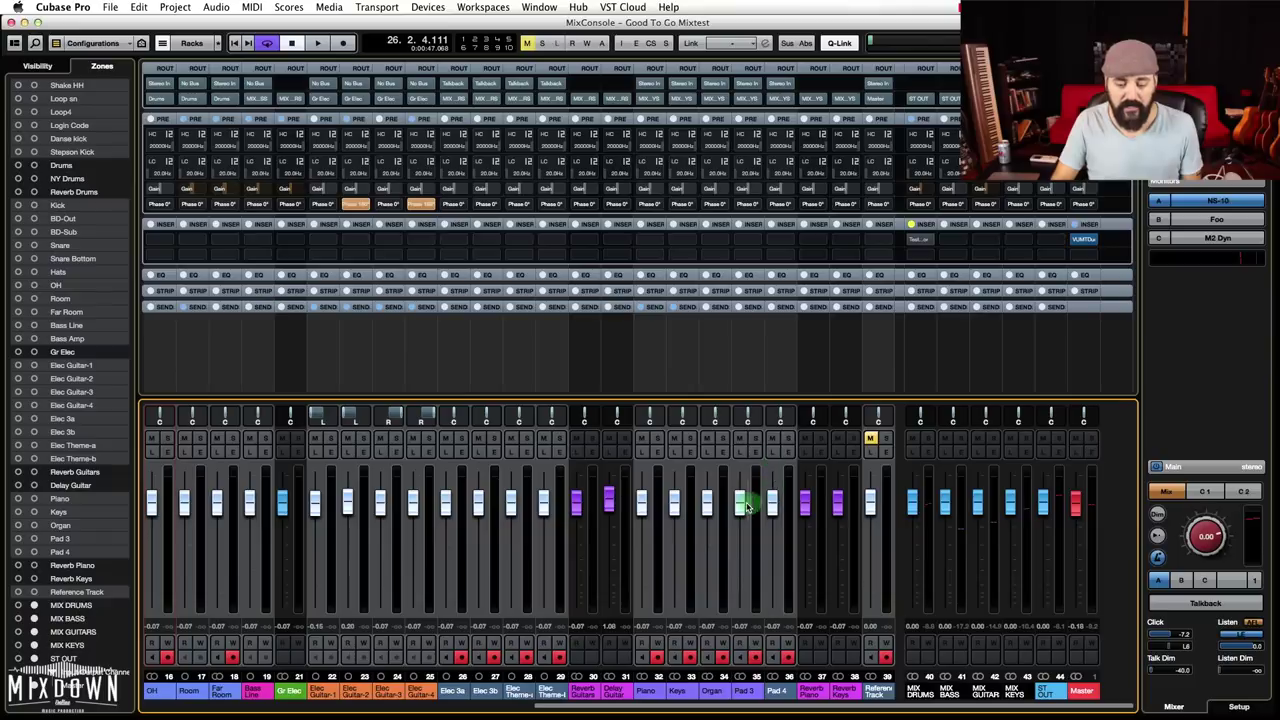
left_click_drag(740, 506, 740, 520)
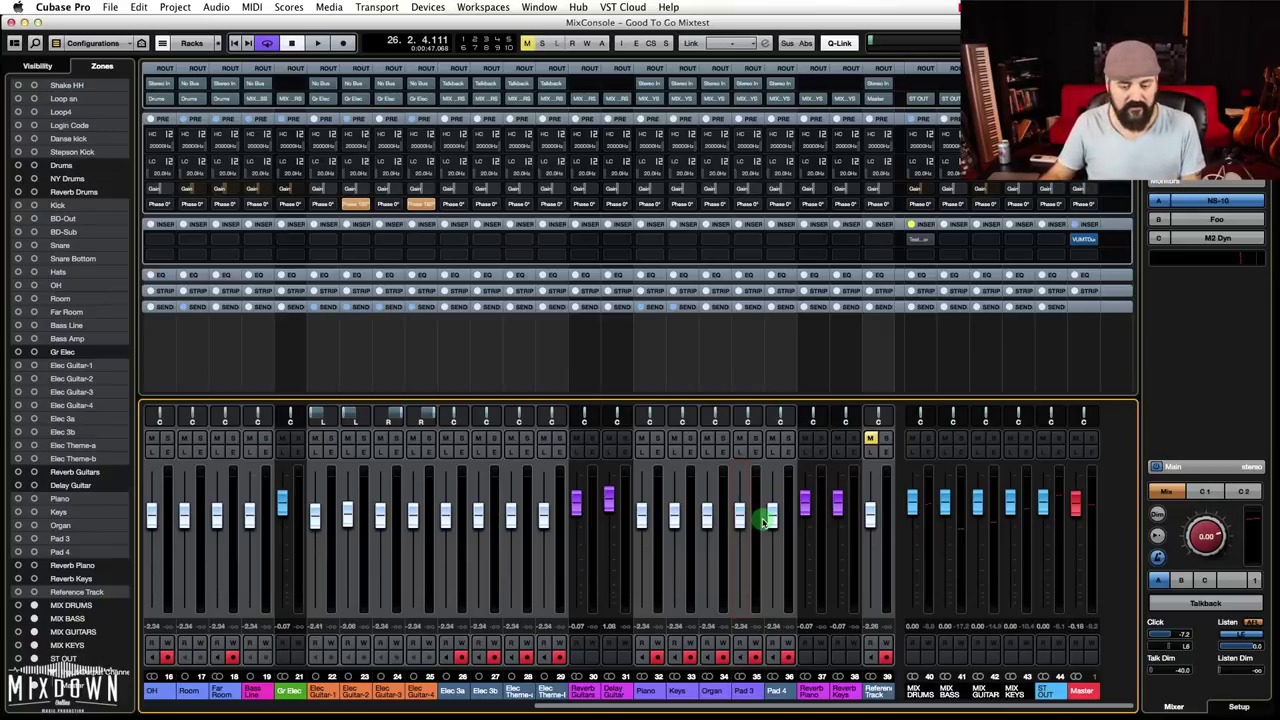
- Play the mix, reset the Master channel's peak reading to check its new level, and stop playback
key("space")
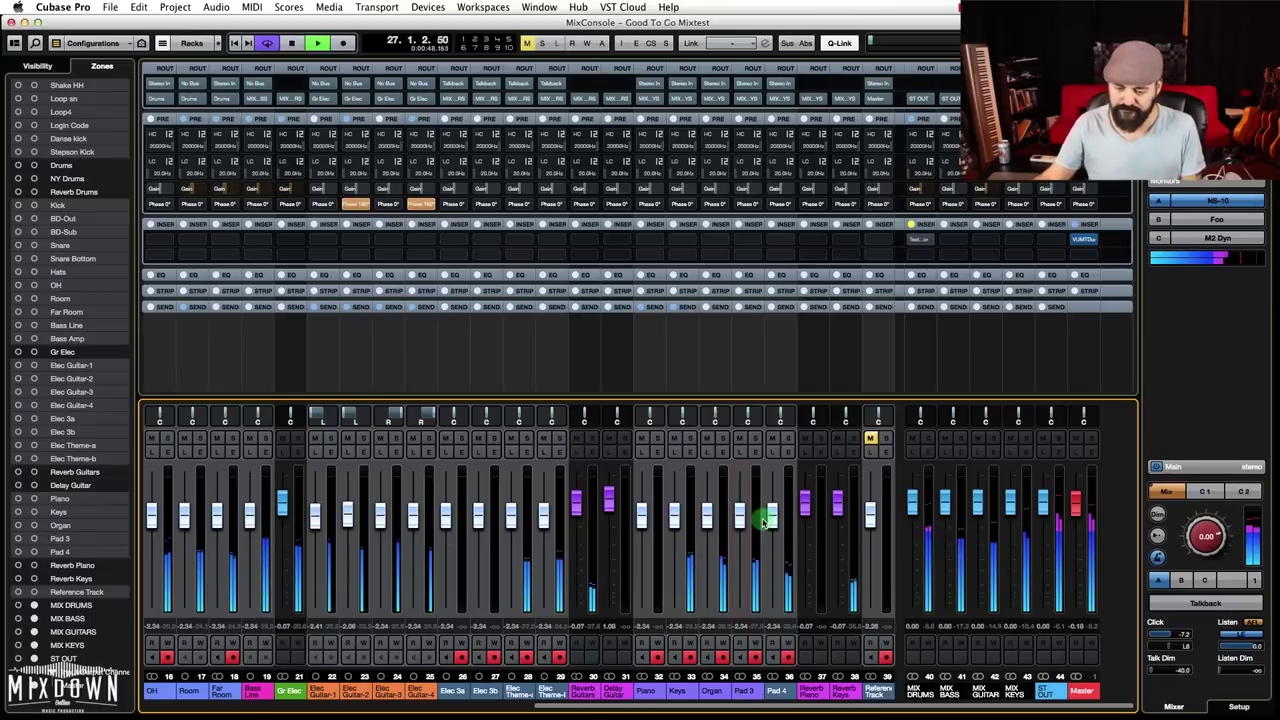
left_click(1097, 628)
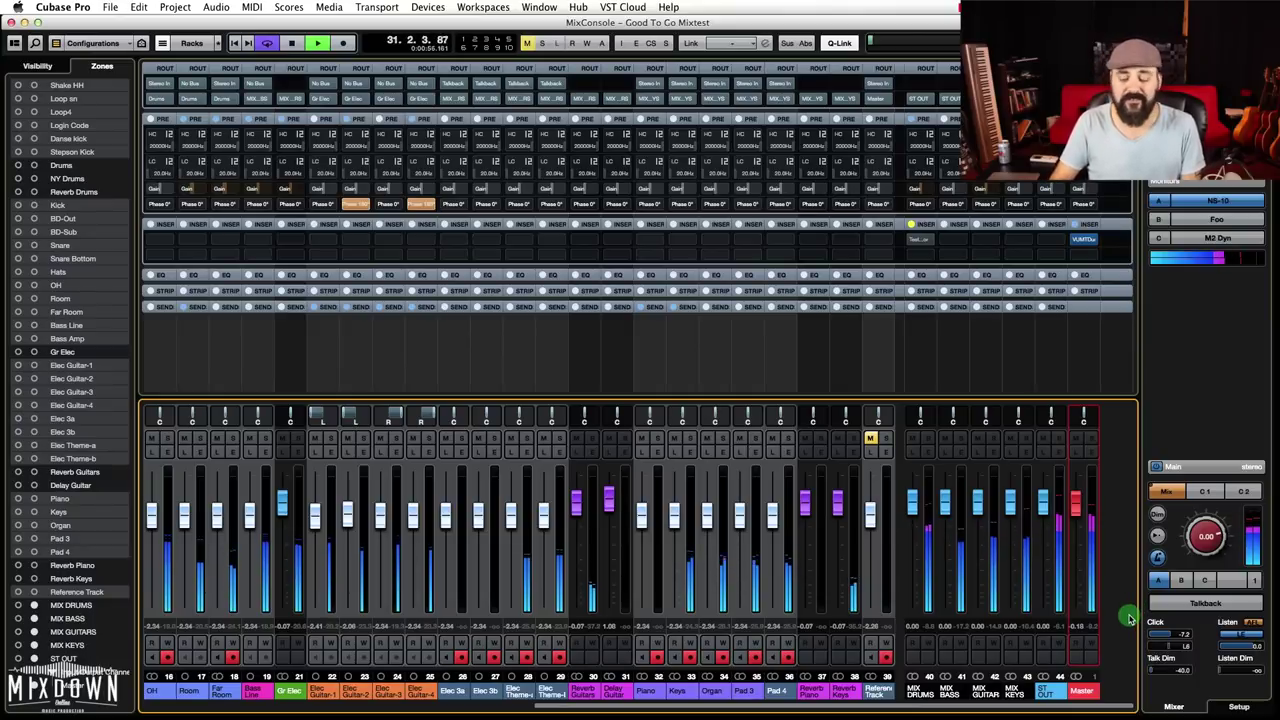
key("space")
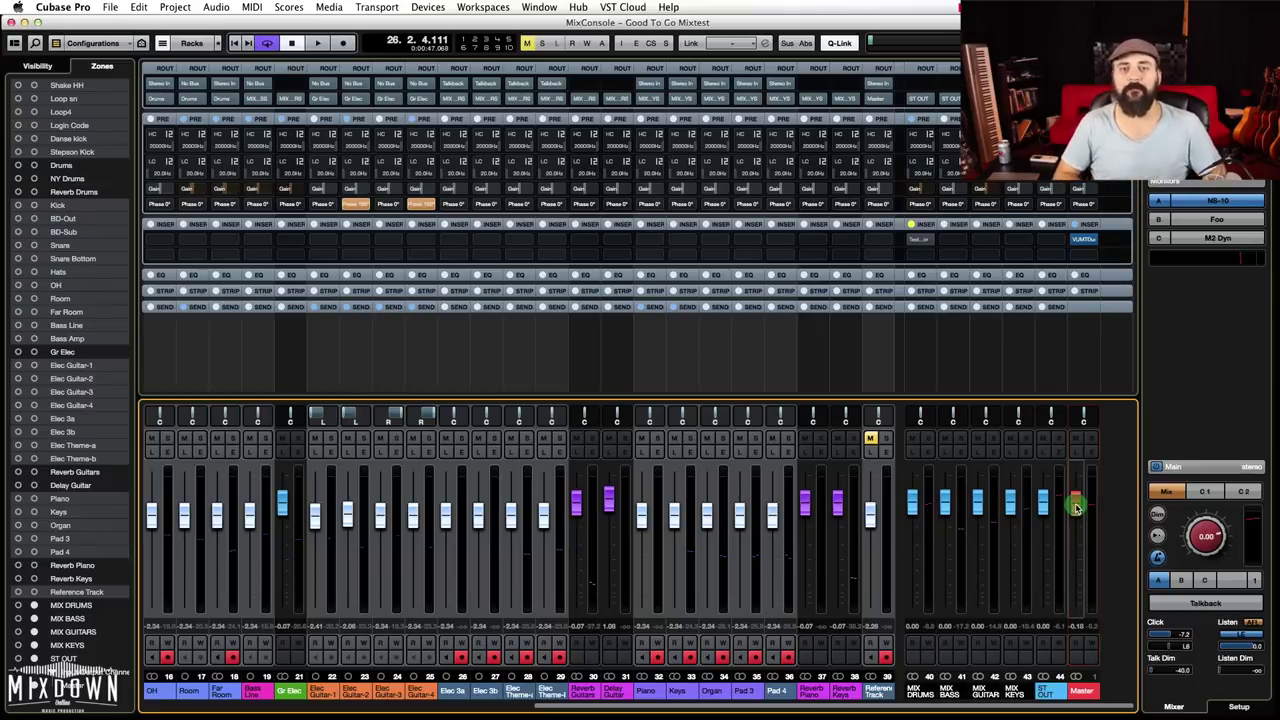
- Pull the Master fader down and reset it to 0.00 dB
left_click_drag(1075, 507, 1080, 537)
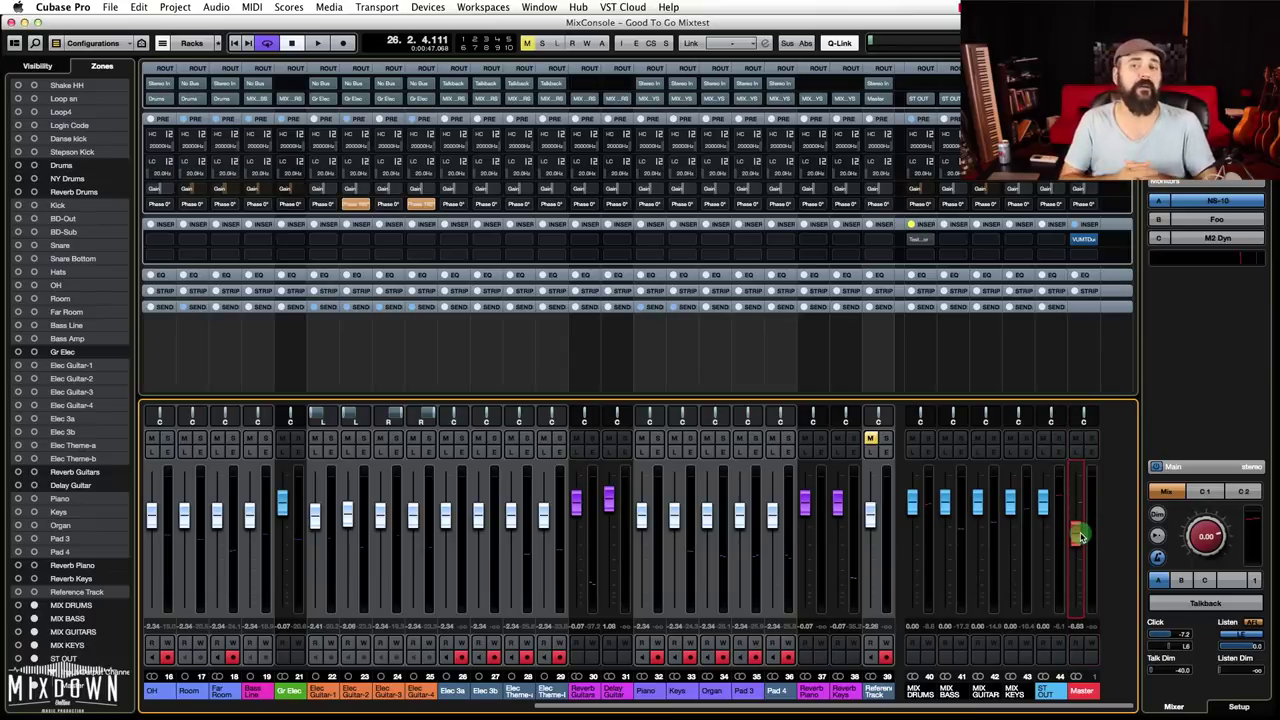
left_click(1080, 537, "super")
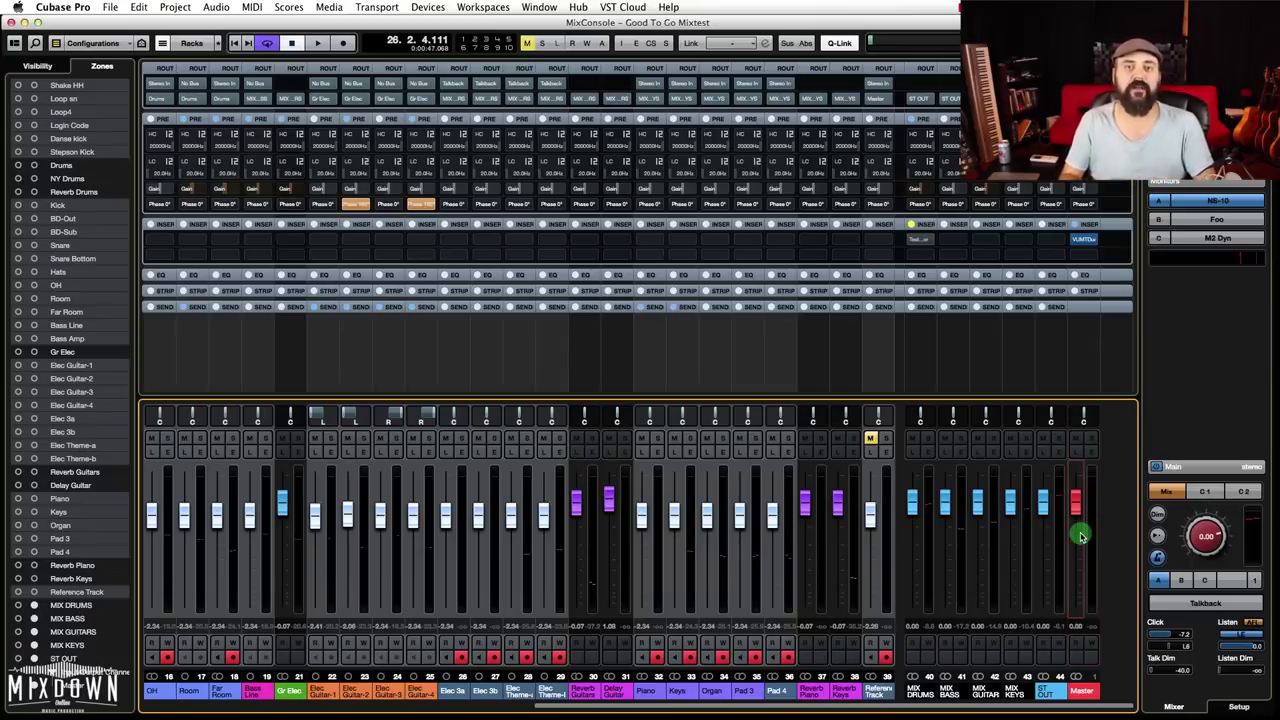